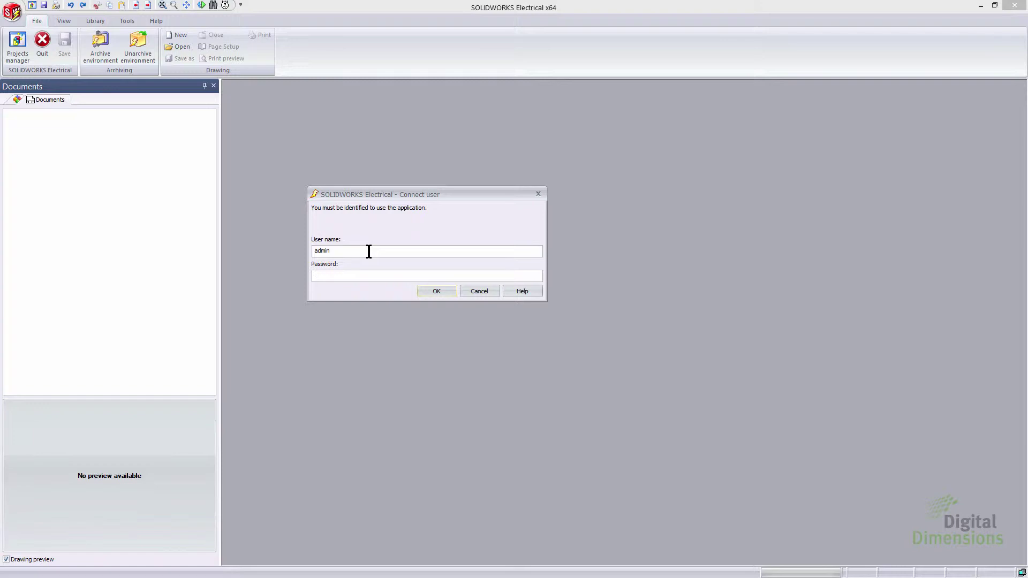
Log in as the admin user by entering the account password.
type("******")
left_click(438, 292)
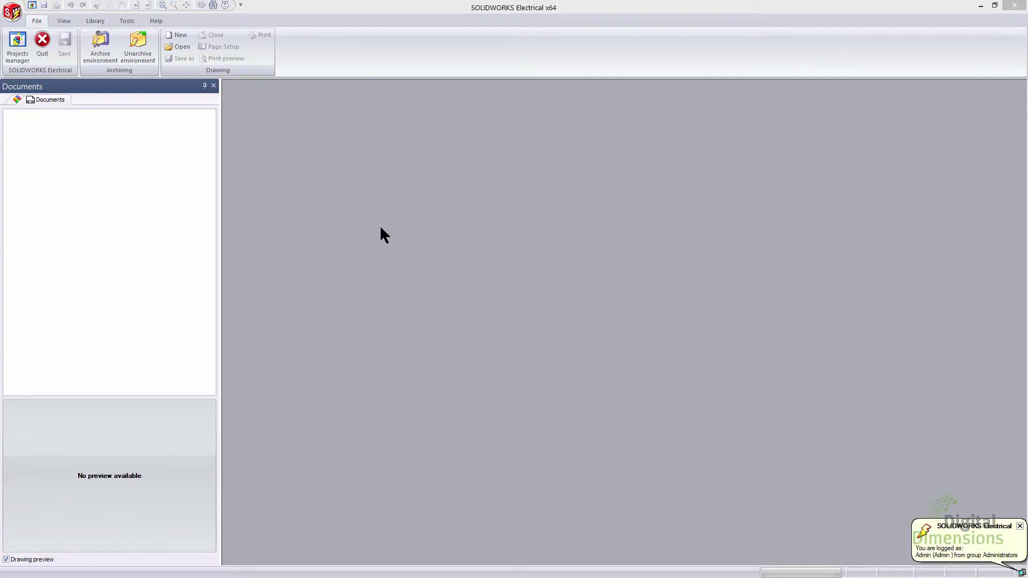
Open the Rights management settings of the interface configuration and review the logged-in account's properties without changing them.
left_click(127, 21)
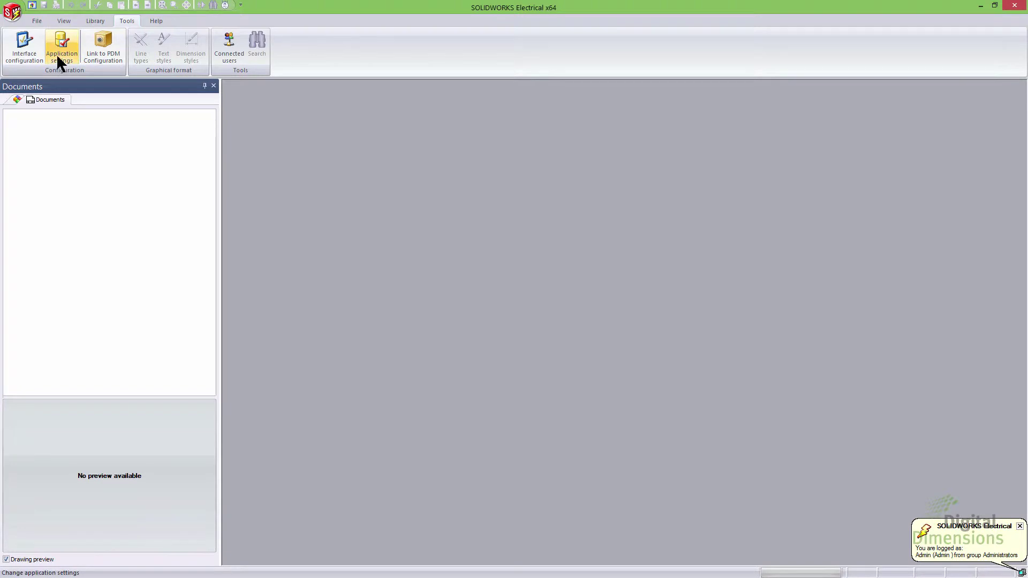
left_click(27, 56)
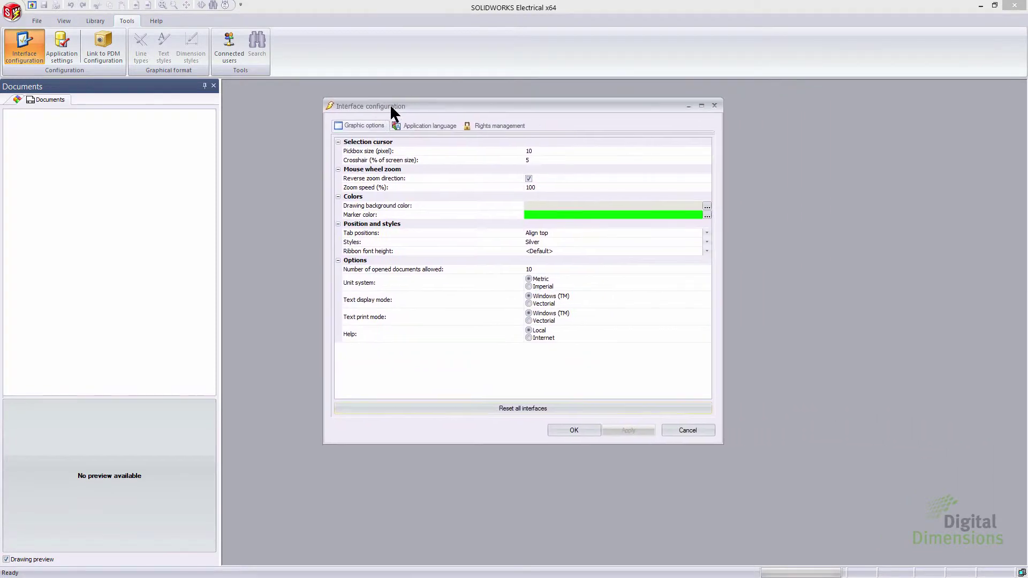
left_click(469, 126)
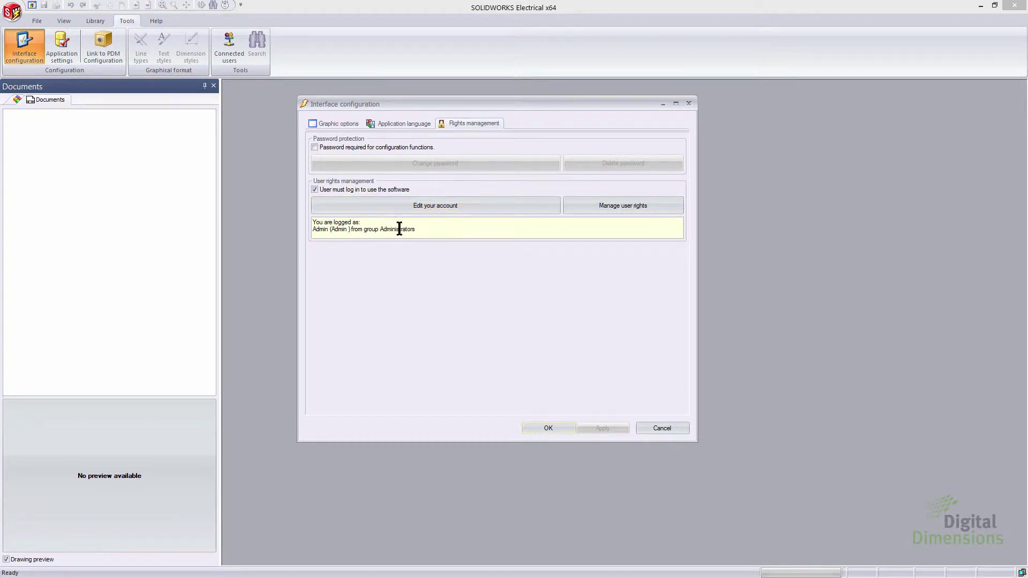
left_click(415, 205)
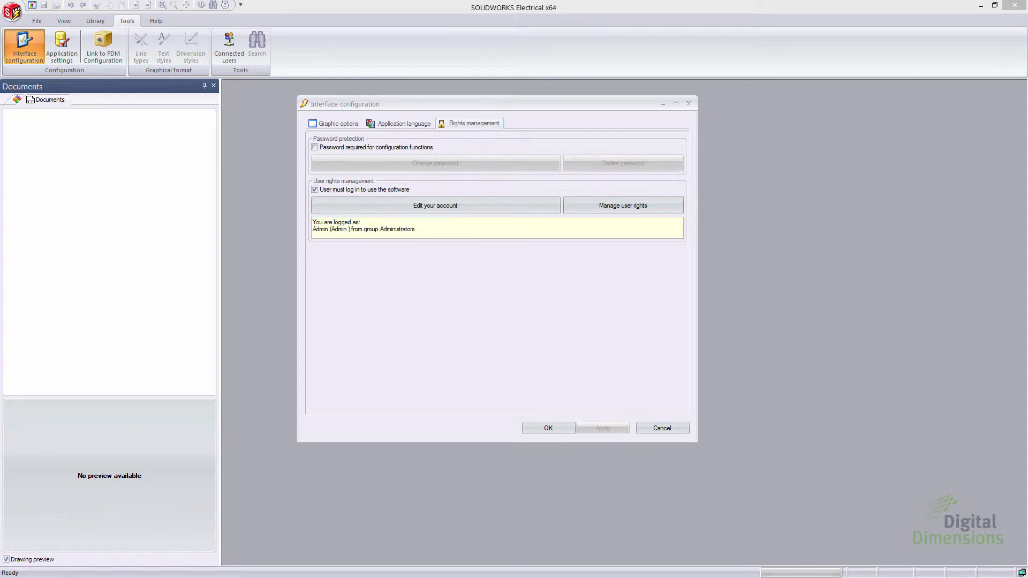
left_click_drag(748, 212, 361, 262)
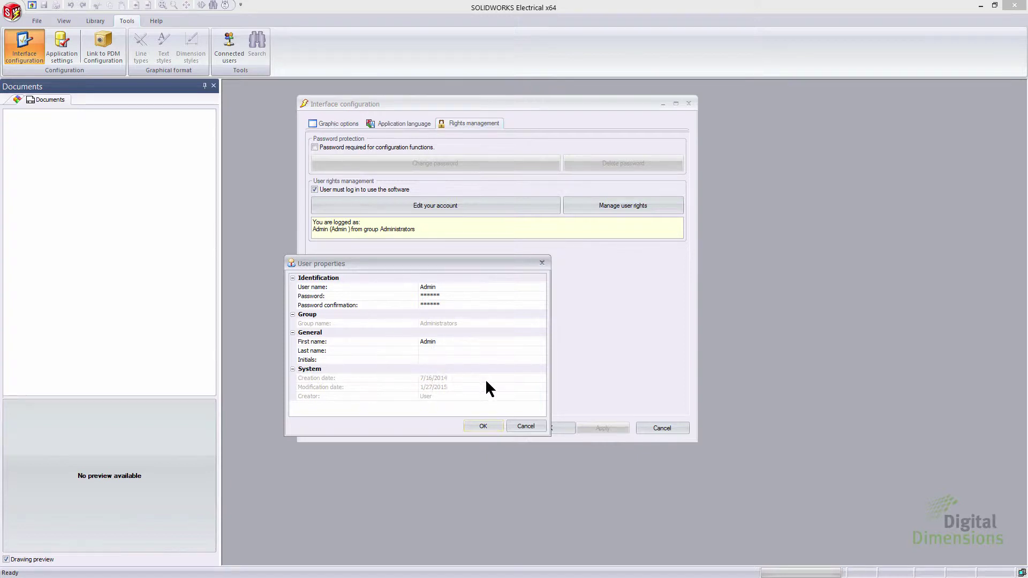
left_click(521, 420)
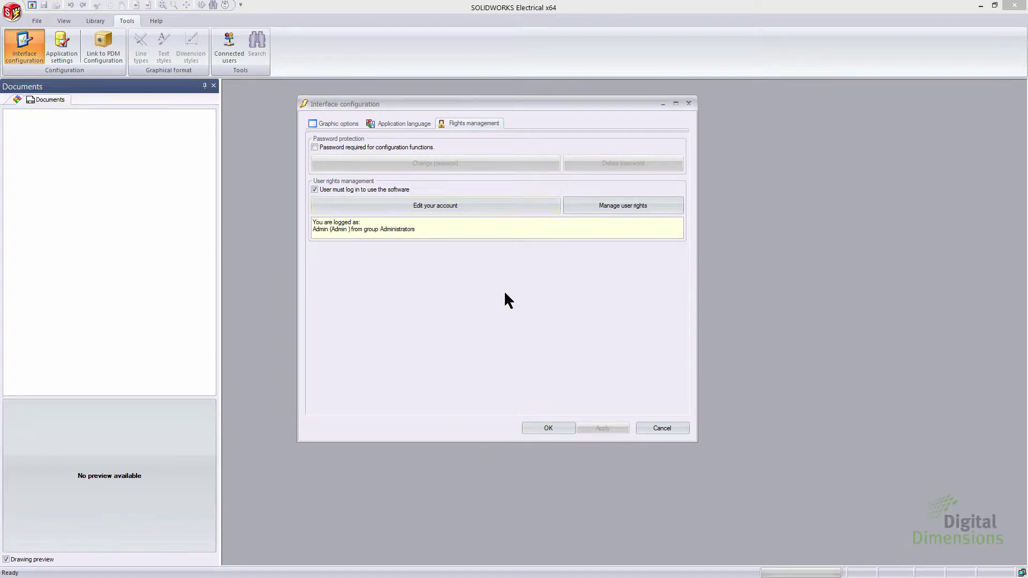
Open the user rights manager and create a group named mgr under the Project manager profile.
left_click(600, 208)
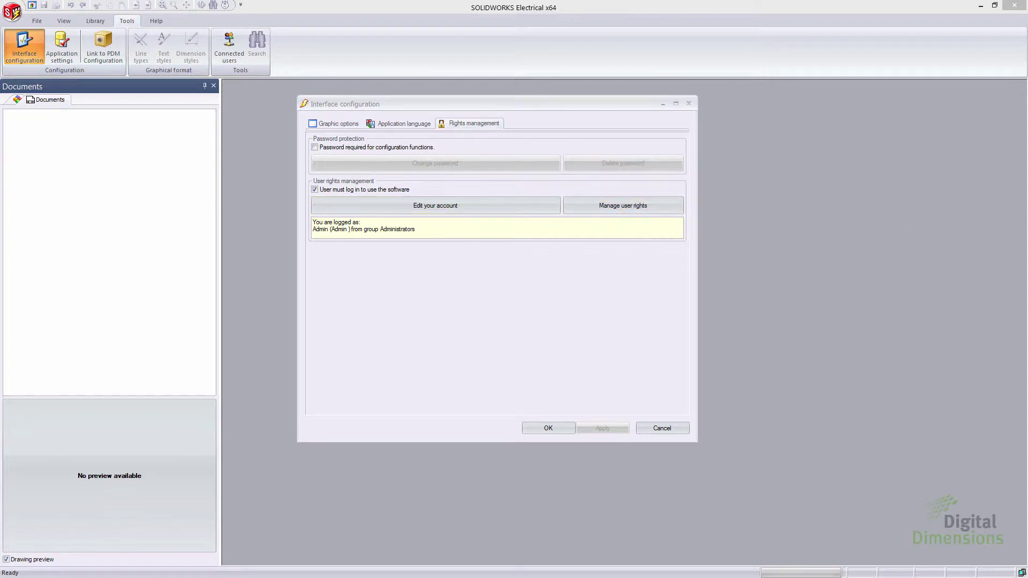
left_click_drag(792, 171, 473, 174)
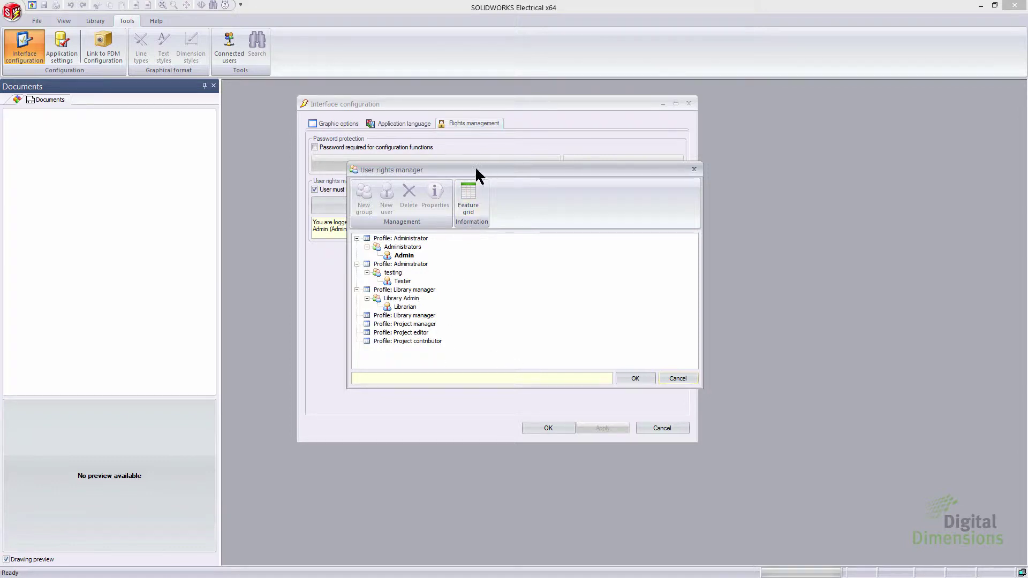
left_click_drag(474, 167, 374, 132)
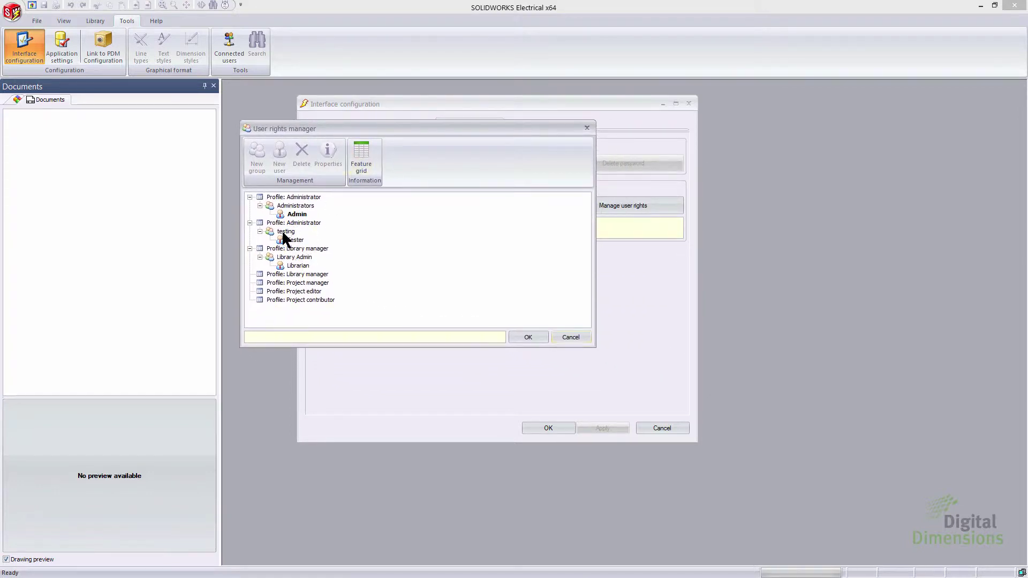
left_click(298, 283)
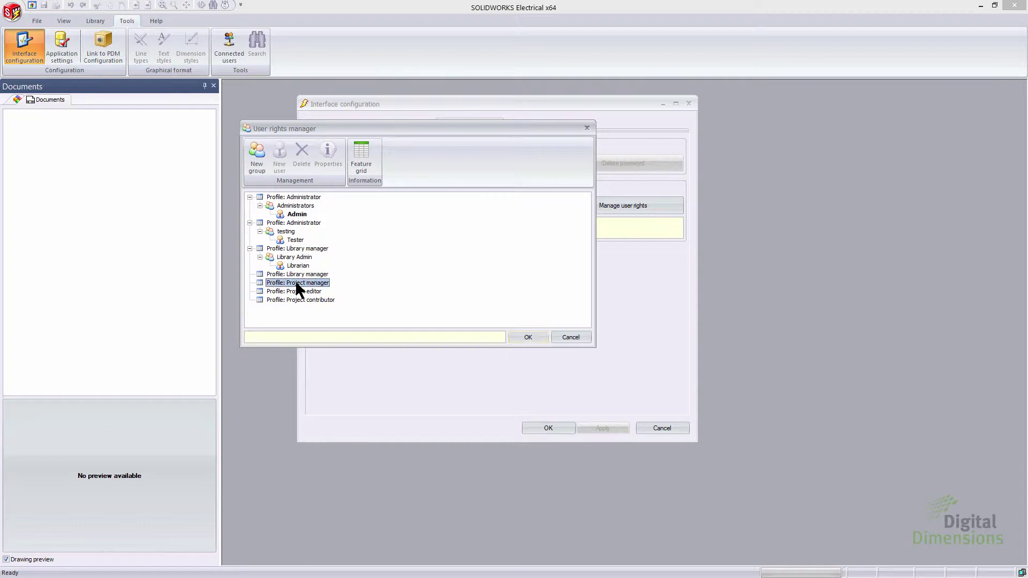
left_click(257, 167)
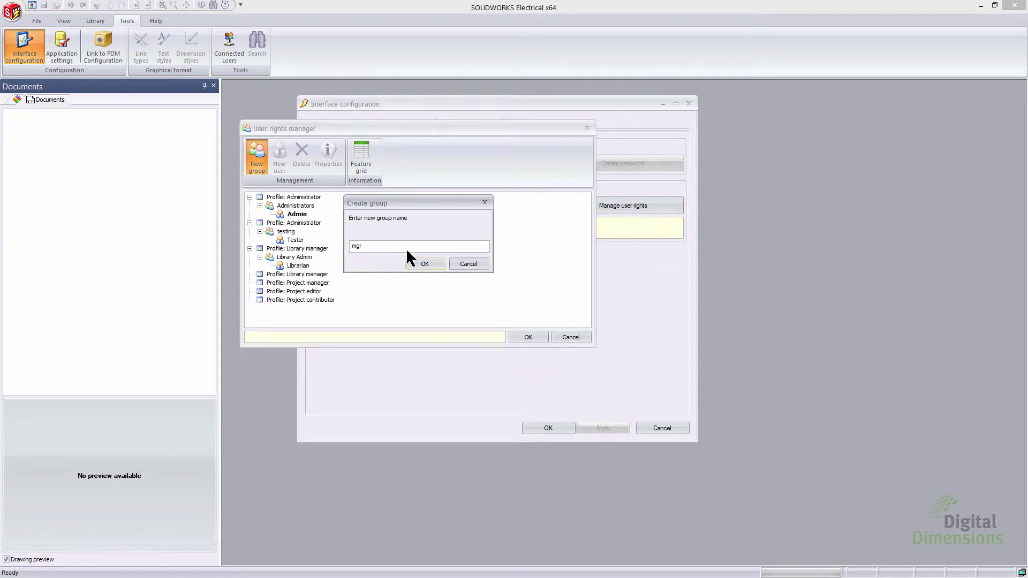
left_click(424, 263)
Add a new user to the mgr group, entering the user name, password and password confirmation.
left_click(279, 291)
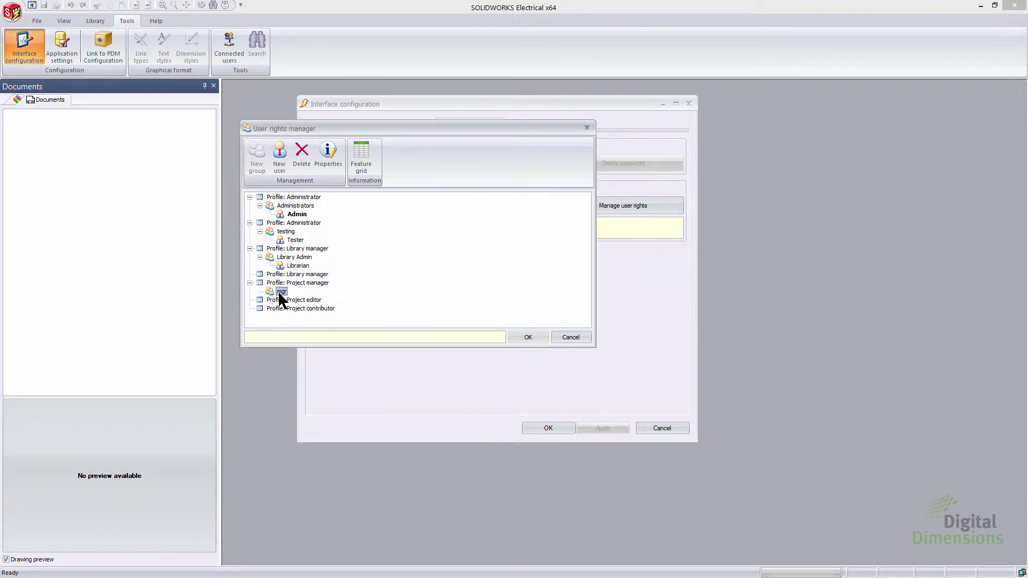
left_click(280, 160)
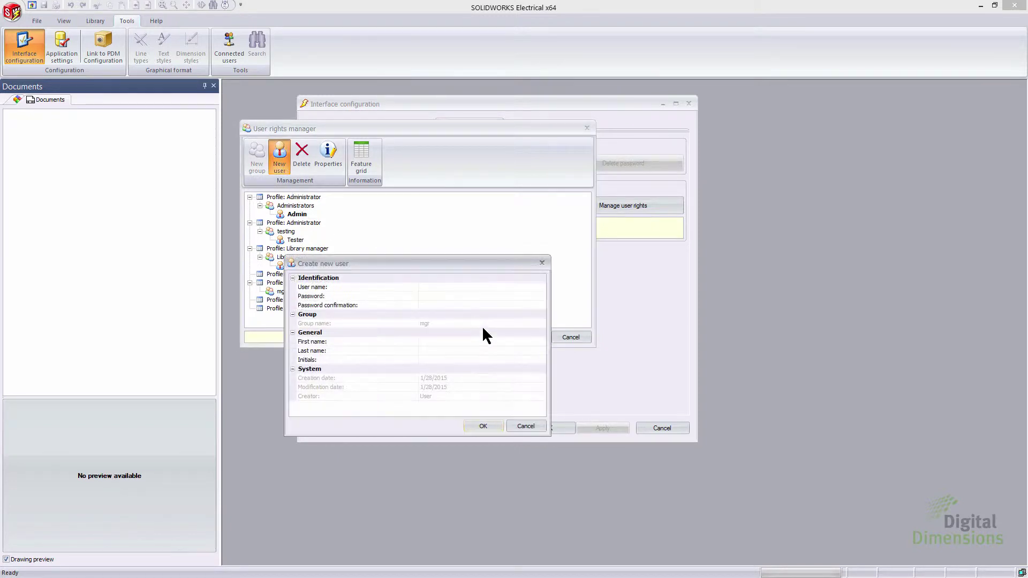
left_click(429, 287)
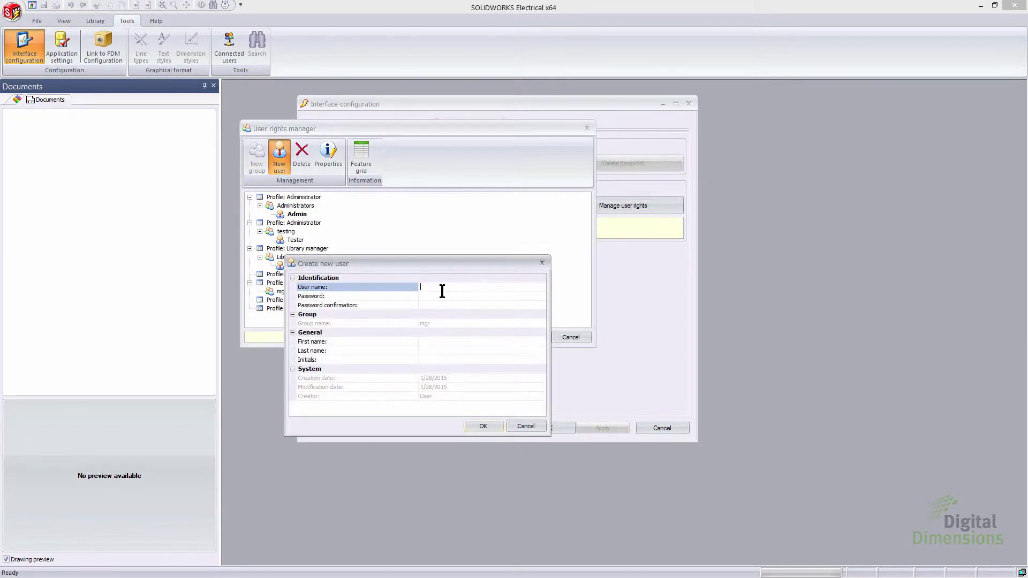
type("Bob")
key("Tab")
type("******")
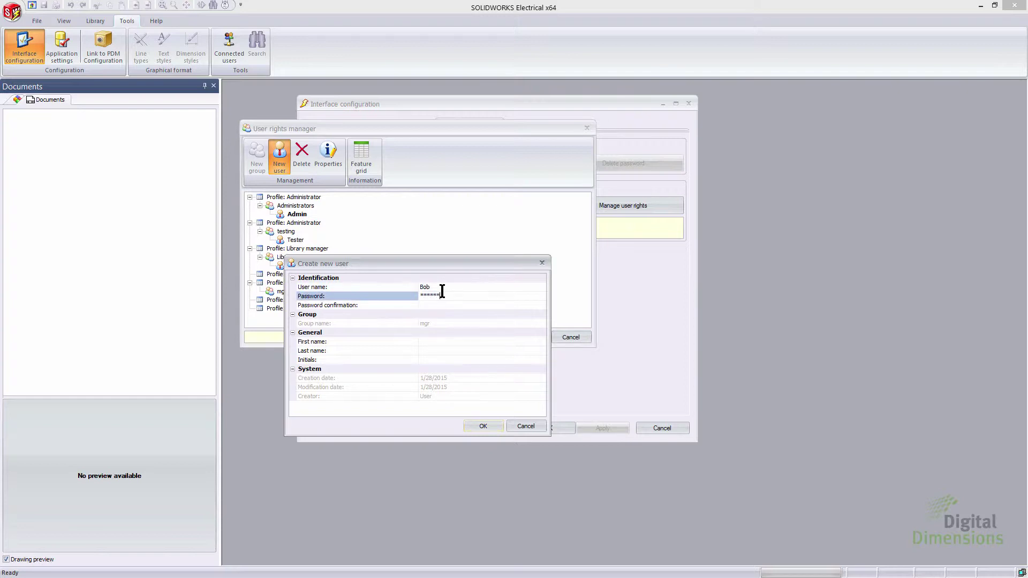
key("Tab")
type("******")
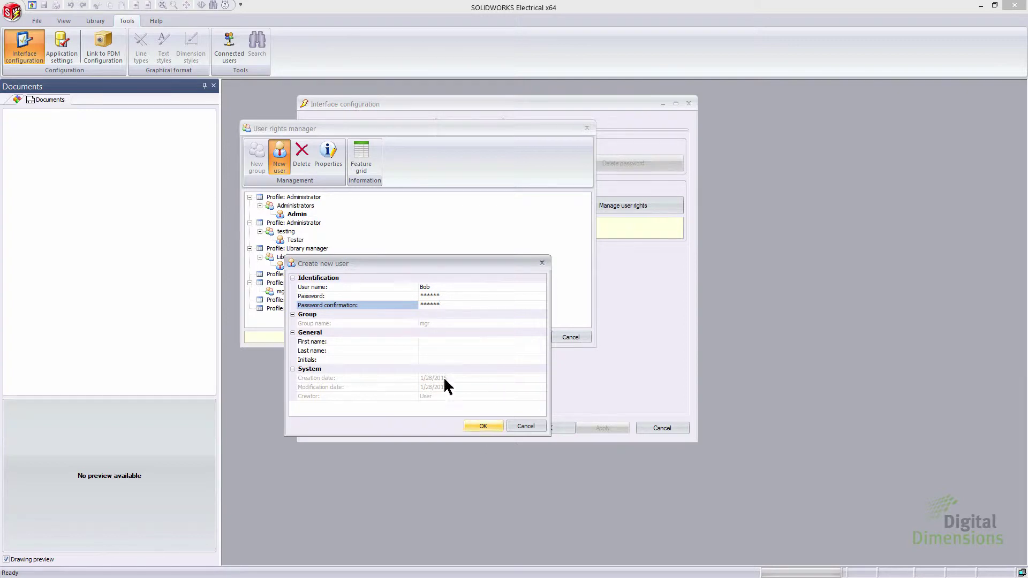
left_click(480, 427)
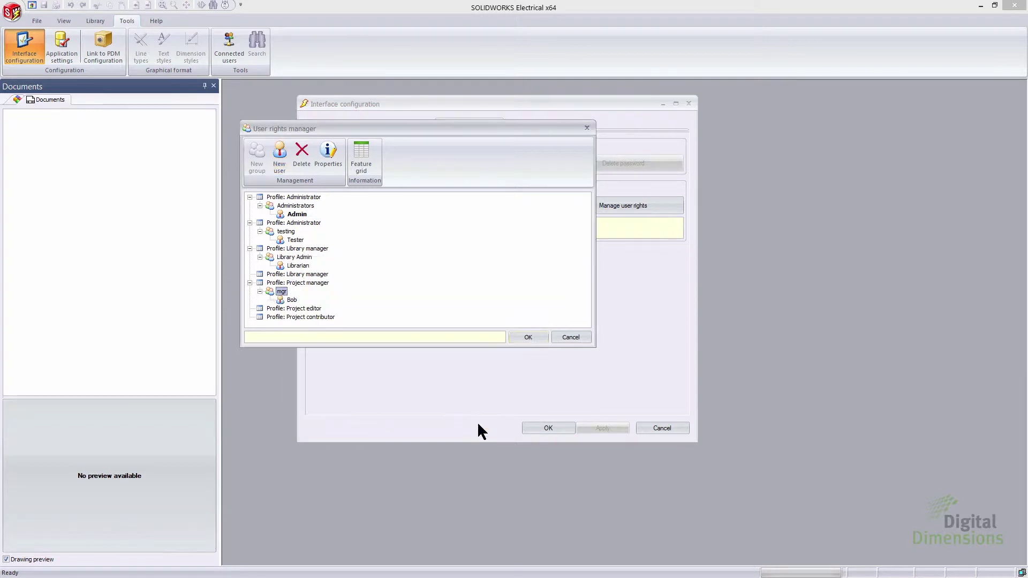
Examine the feature grid, enlarged, to compare the rights of each profile from Administrator to Project contributor.
left_click(292, 300)
left_click(362, 159)
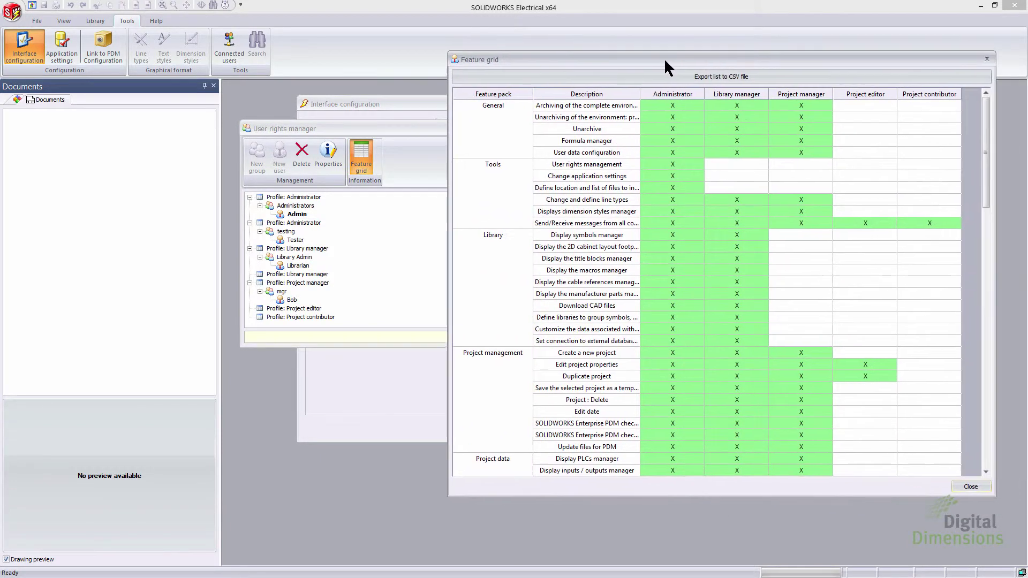
left_click_drag(664, 52, 662, 10)
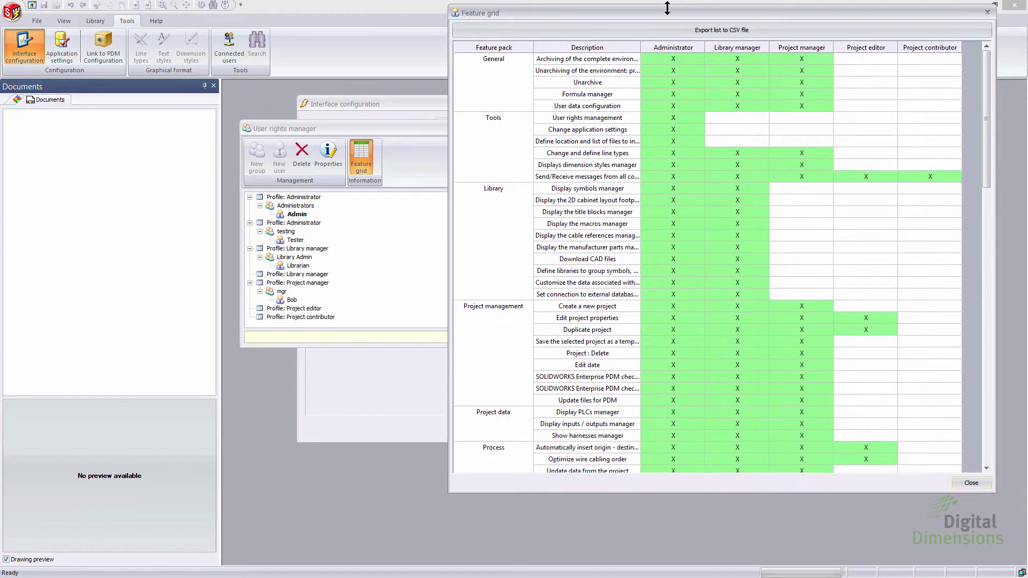
left_click_drag(637, 492, 666, 549)
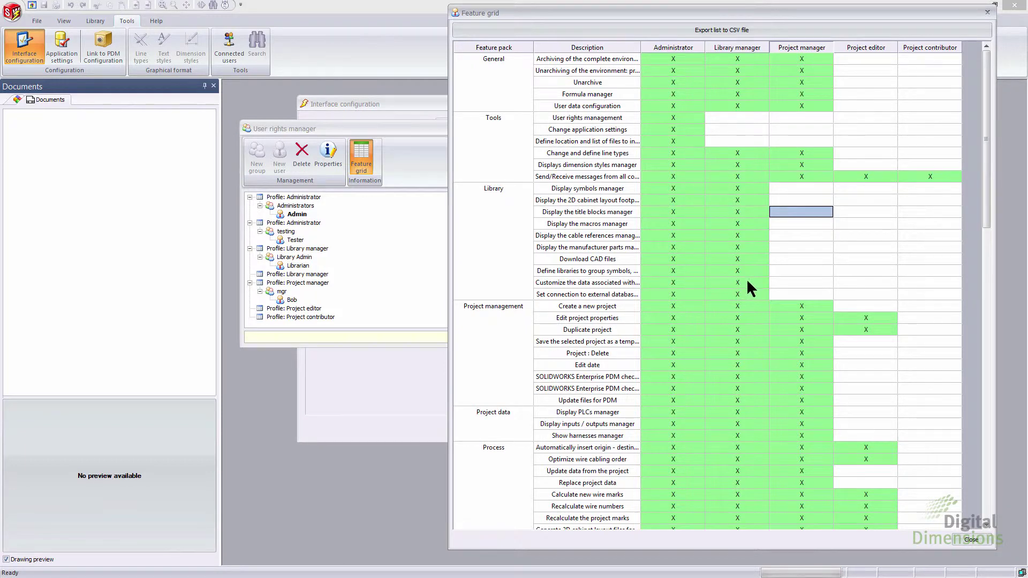
scroll(775, 289, "down", 7)
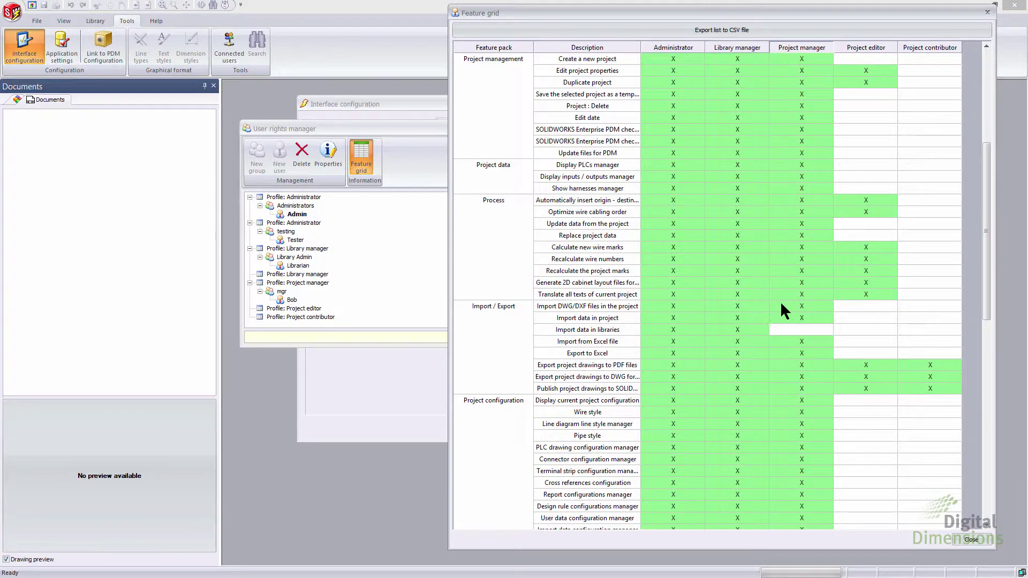
scroll(781, 304, "down", 8)
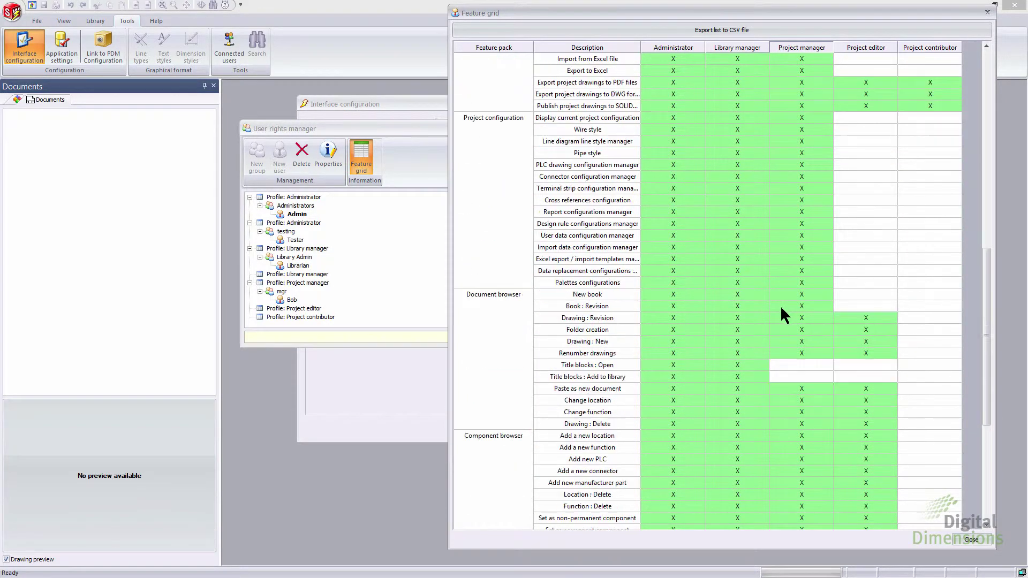
scroll(781, 308, "down", 7)
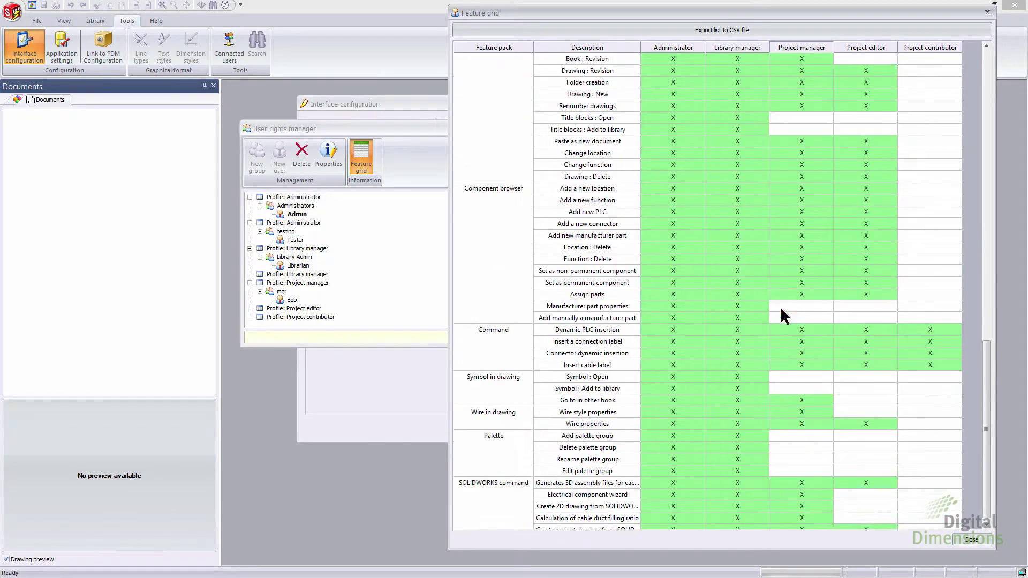
scroll(781, 309, "down", 1)
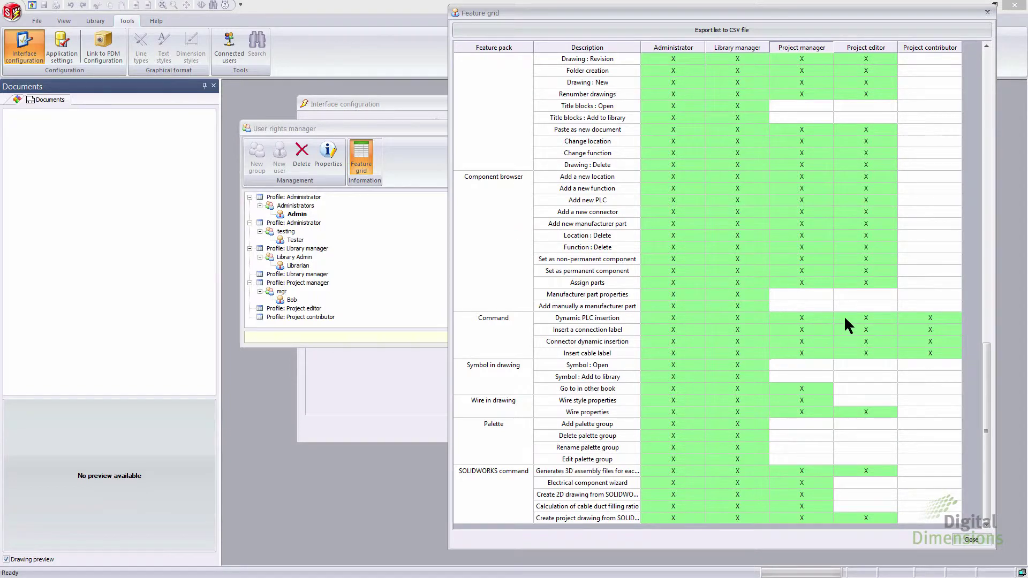
scroll(914, 326, "up", 18)
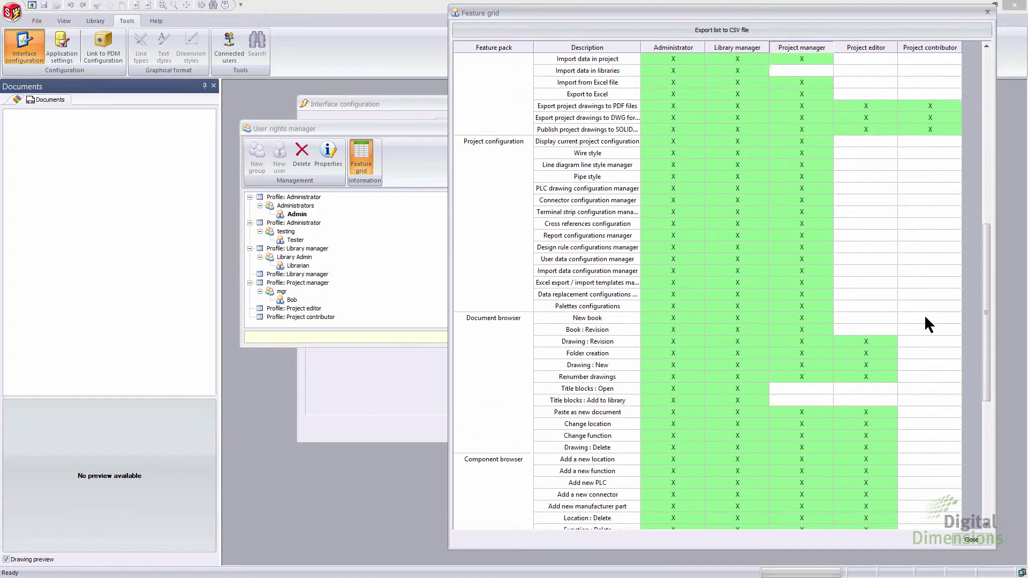
scroll(939, 203, "up", 4)
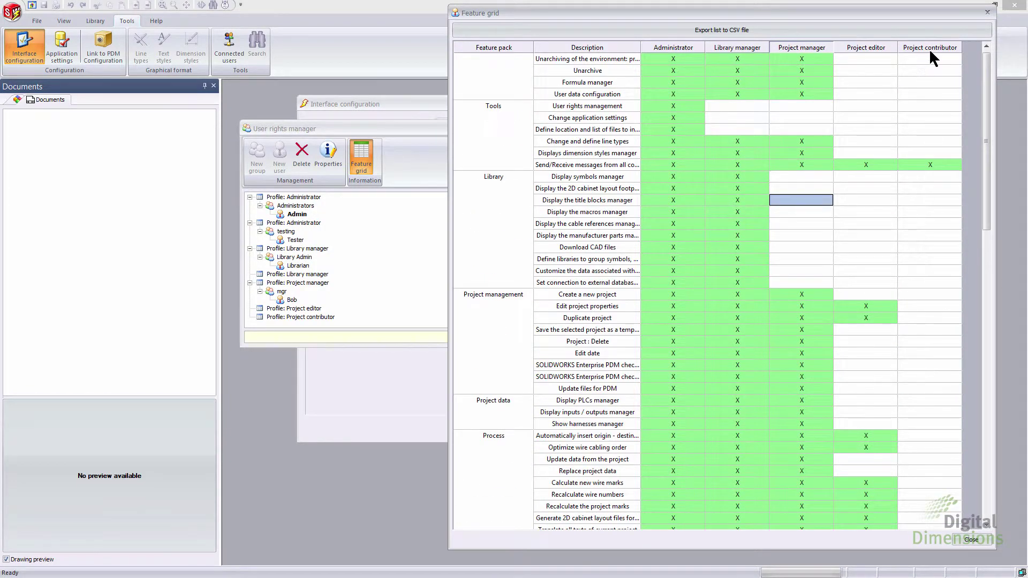
scroll(865, 123, "up", 1)
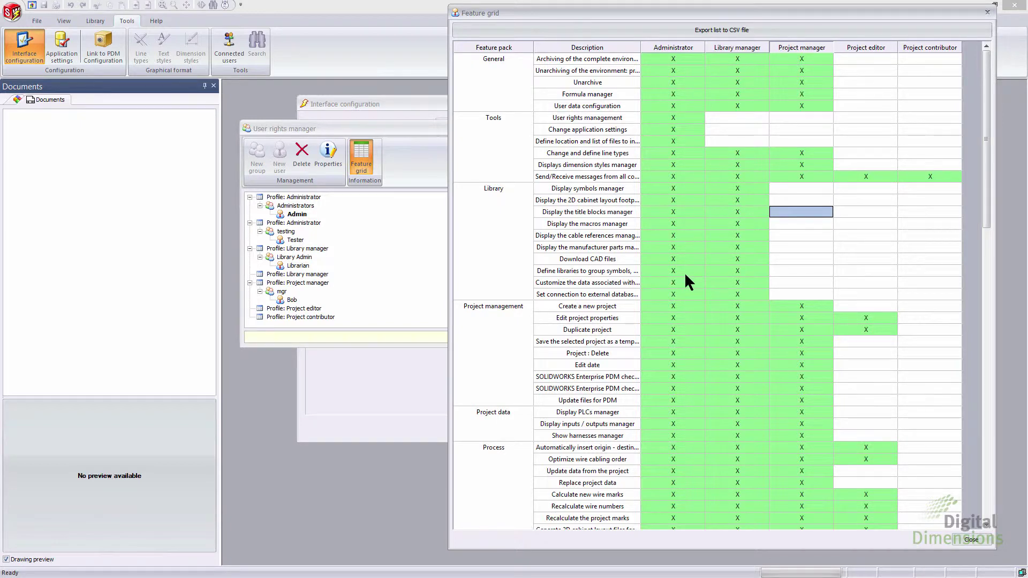
left_click(971, 539)
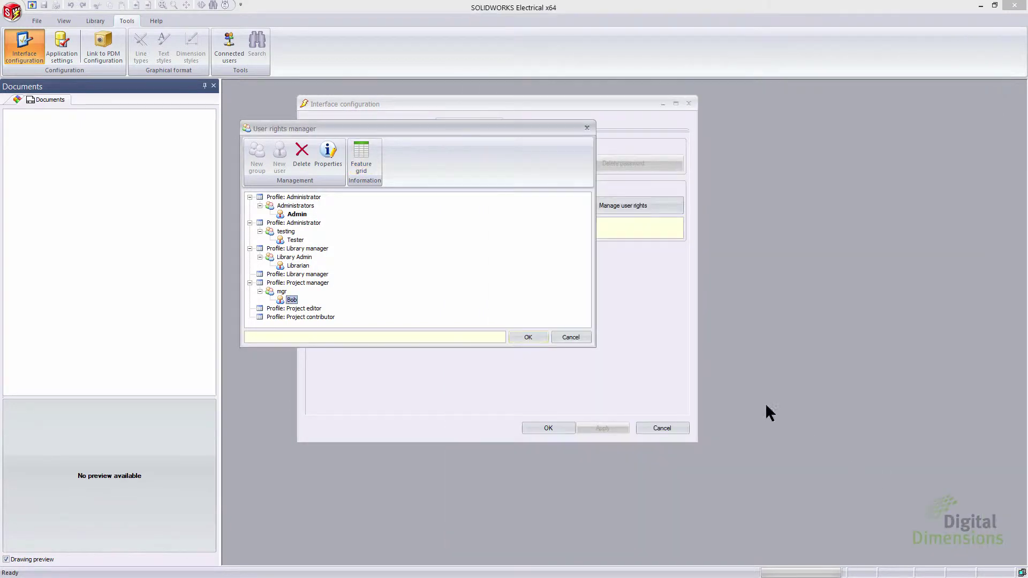
Cancel the user rights manager and look at the logged-in account's properties once more, leaving them unchanged.
left_click(568, 336)
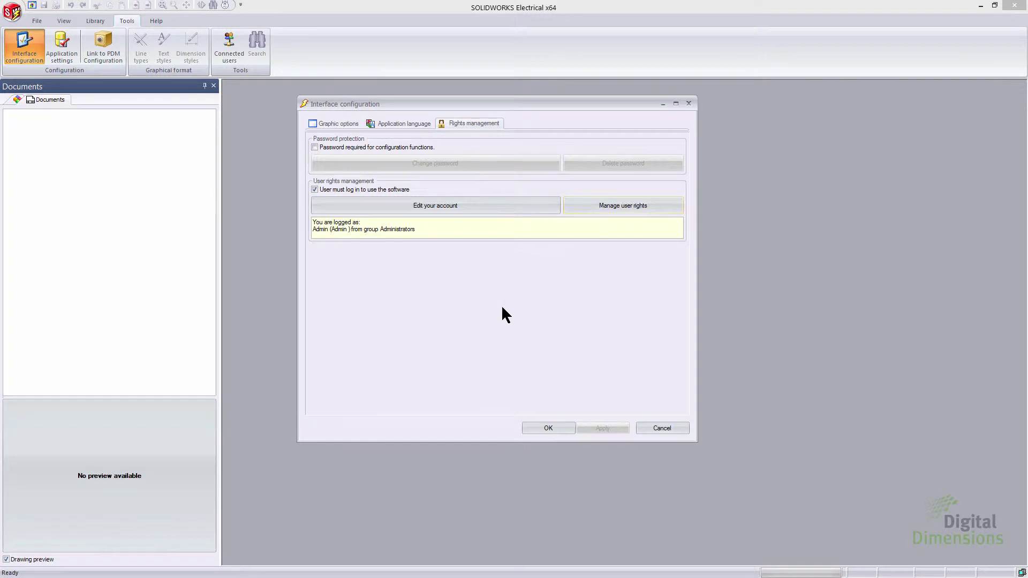
left_click(442, 207)
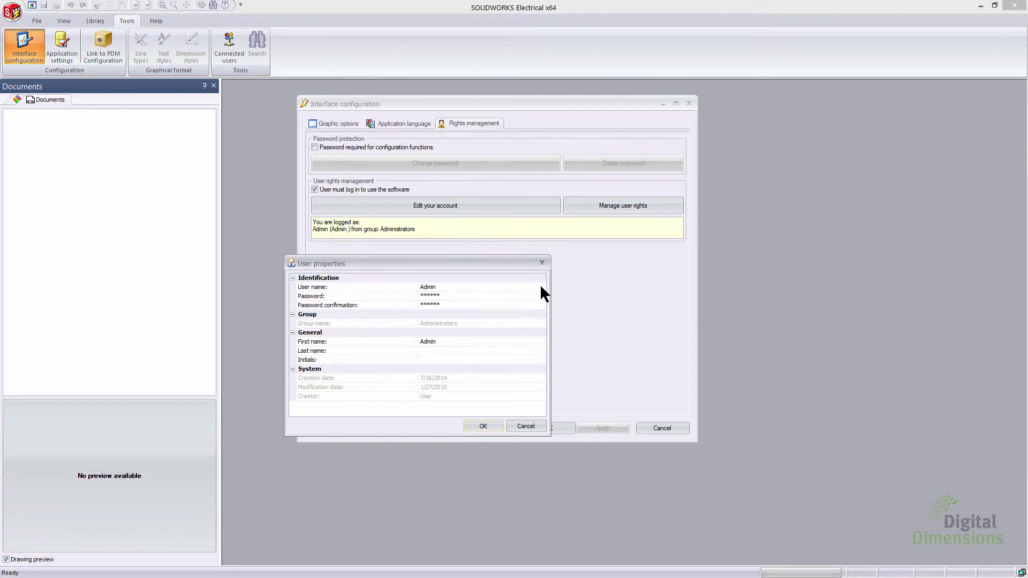
left_click(542, 264)
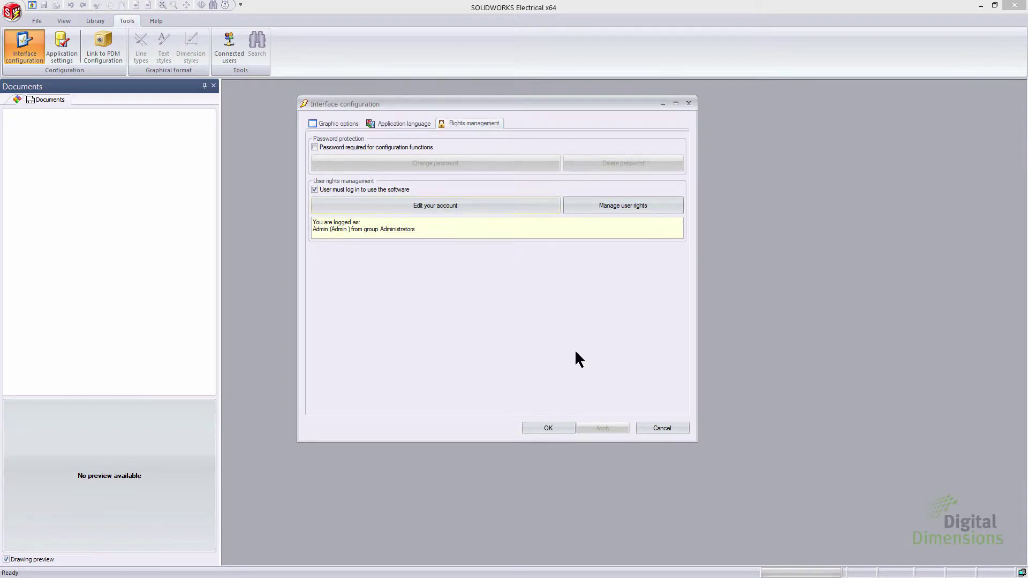
Open the help topic on Rights management and enlarge its window to read it.
key("F1")
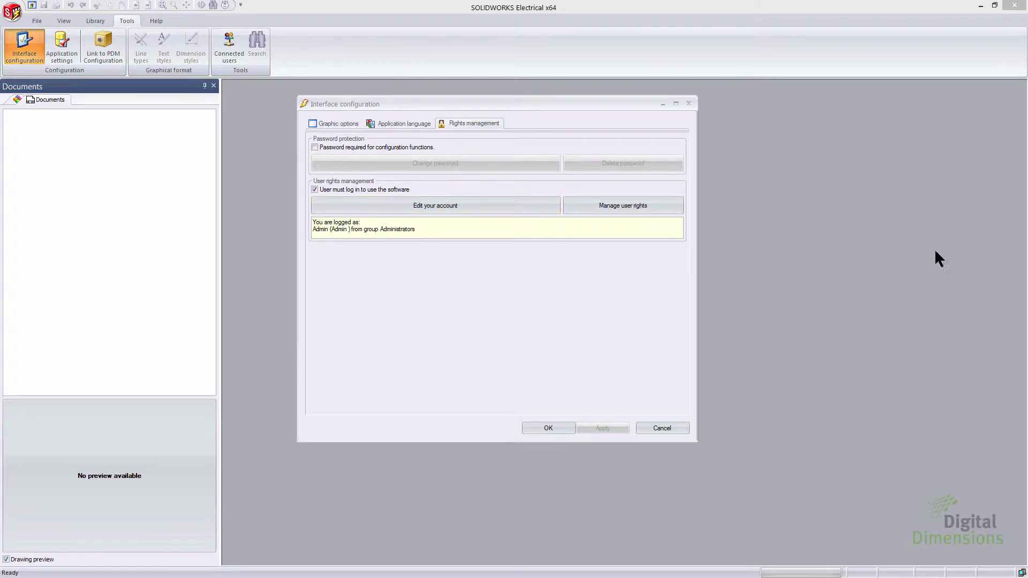
left_click_drag(996, 39, 307, 55)
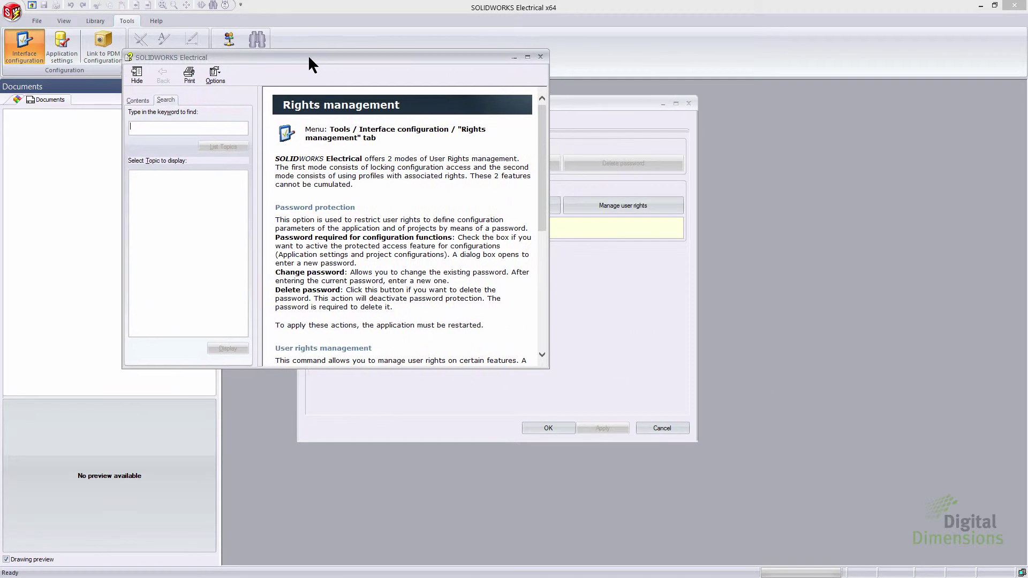
left_click_drag(542, 363, 801, 473)
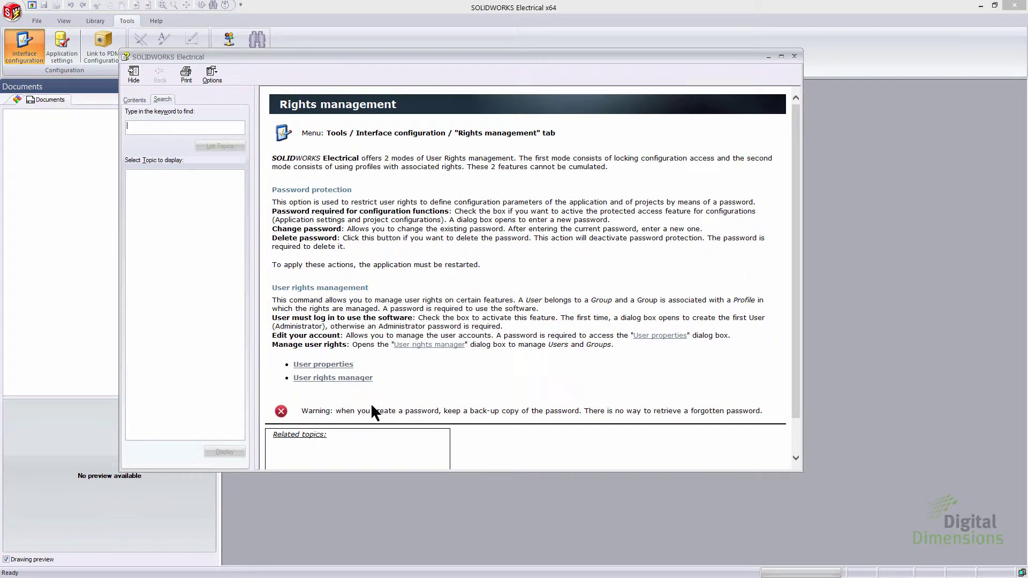
Highlight the warning that a forgotten password cannot be retrieved and close the Rights management help.
left_click_drag(370, 411, 737, 411)
left_click(657, 410)
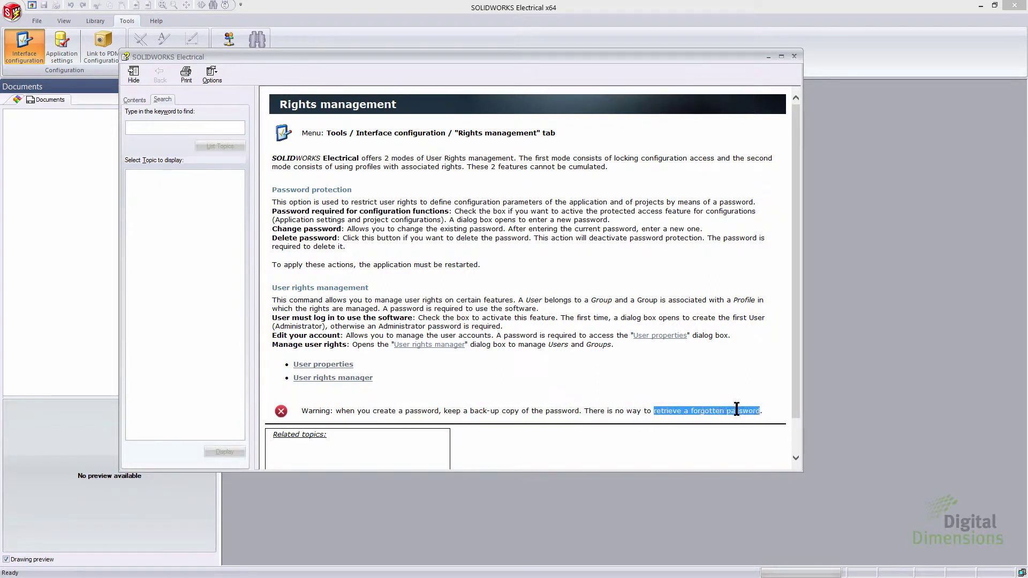
left_click(584, 410)
left_click_drag(584, 411, 746, 410)
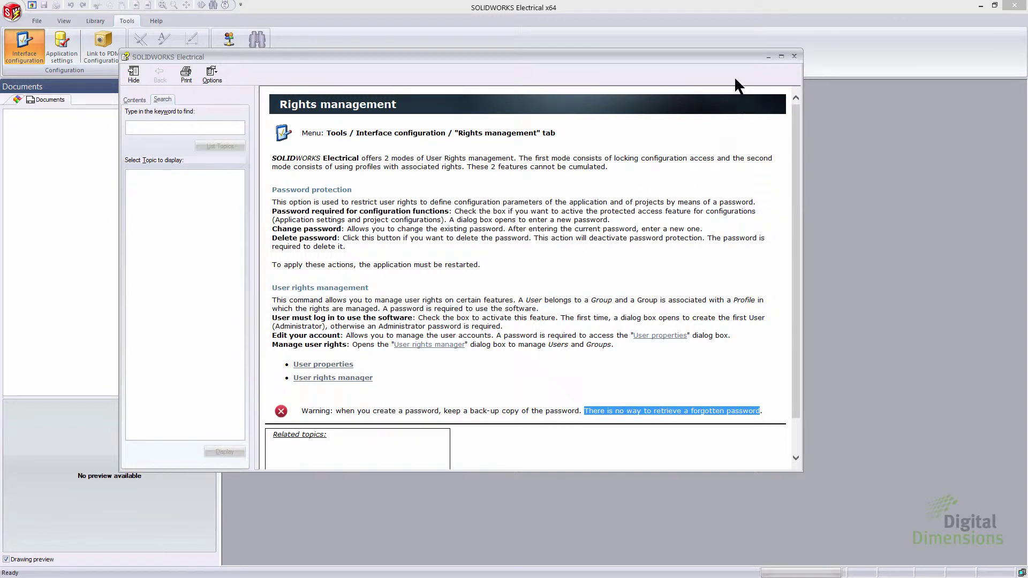
left_click(794, 56)
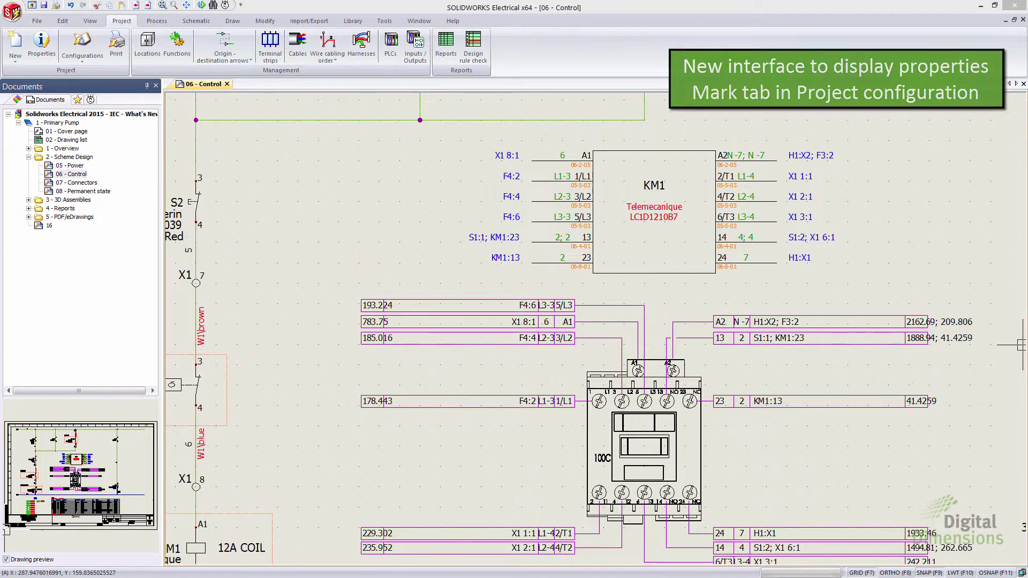
Review the symbol properties of the Double Pole, Double Throw - Double break contact against the SWE2014 image, and close the symbols manager.
left_click(352, 20)
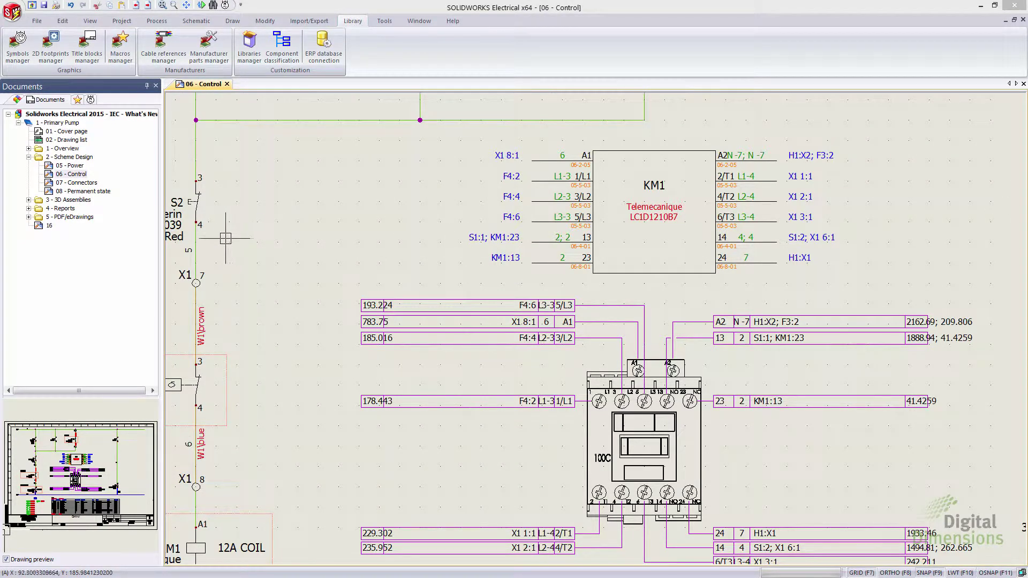
left_click(16, 54)
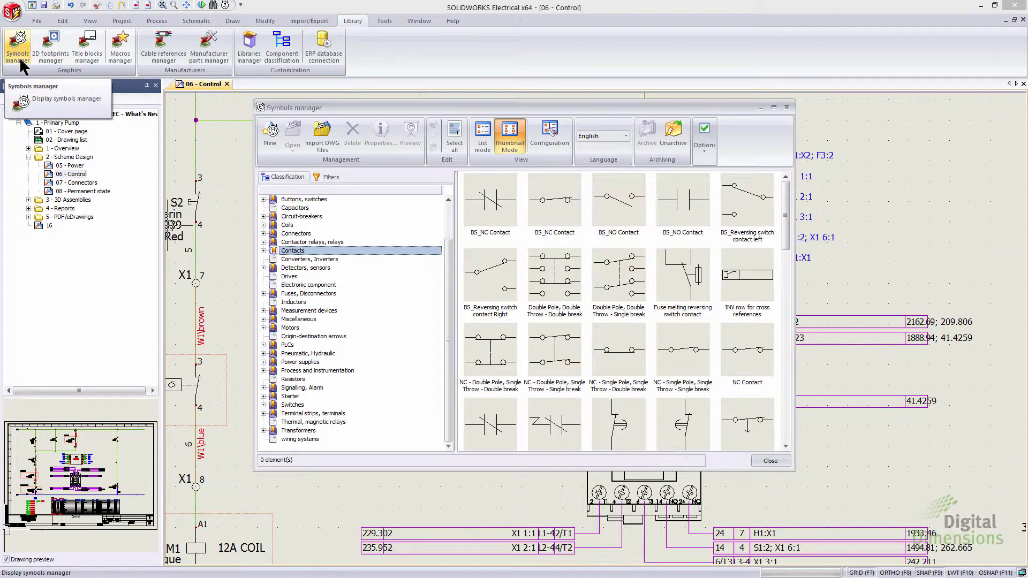
right_click(555, 273)
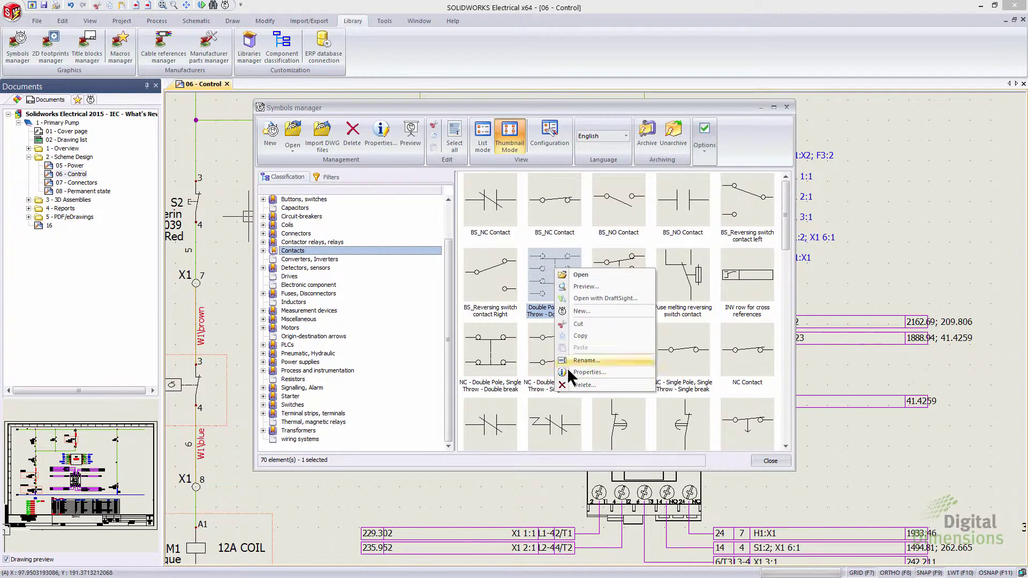
left_click(586, 372)
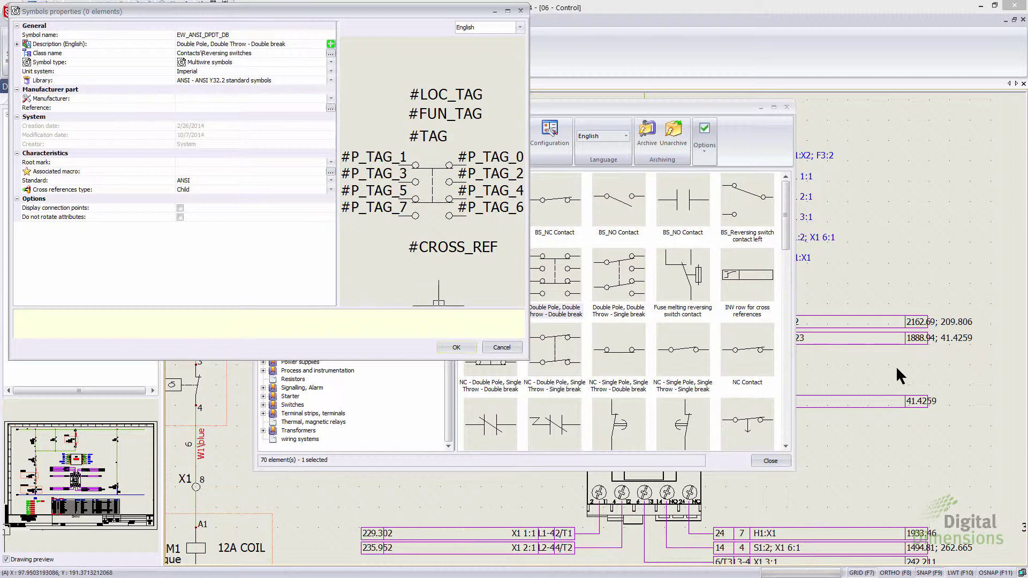
key("alt+Tab")
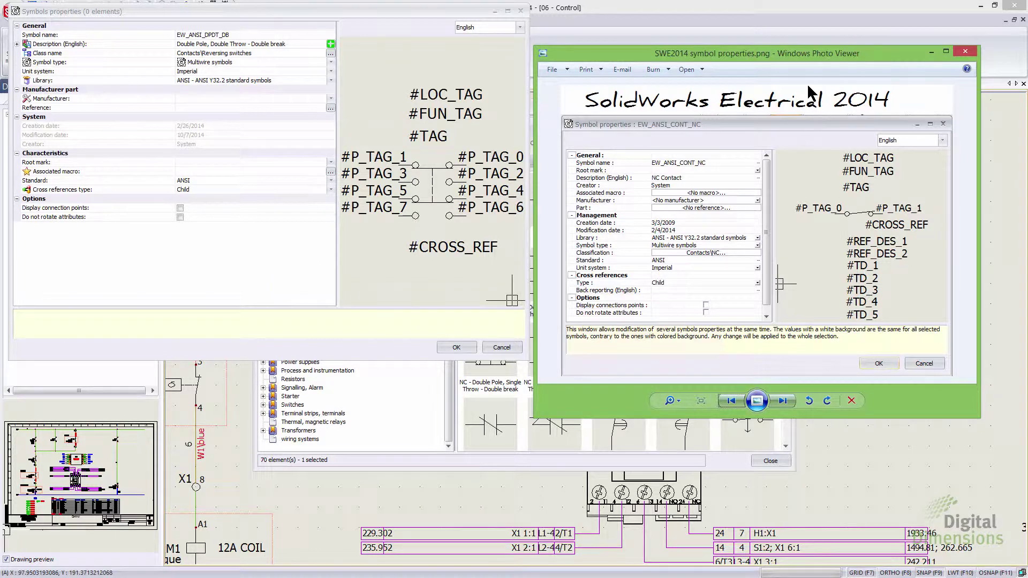
left_click(454, 347)
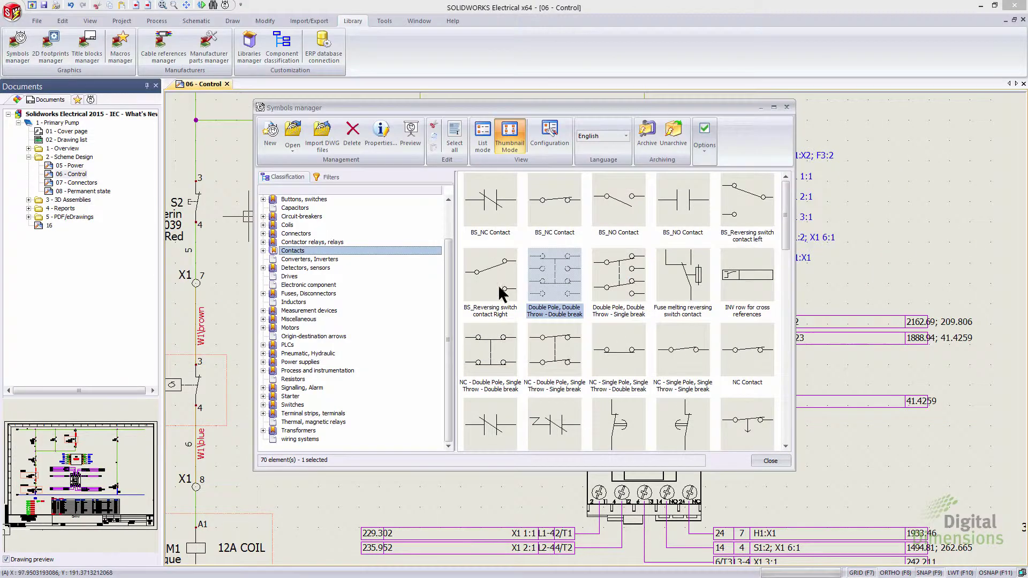
left_click(787, 107)
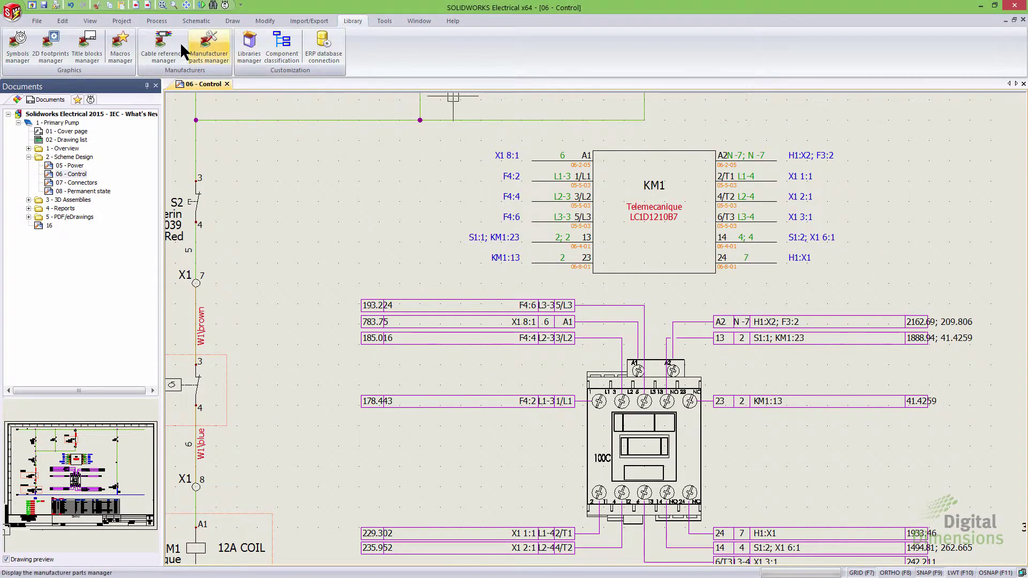
Compare the project configuration's mark settings with the SWE2014 image, and try the IEC 61346 Standard mark mode before restoring Customized mark.
left_click(123, 22)
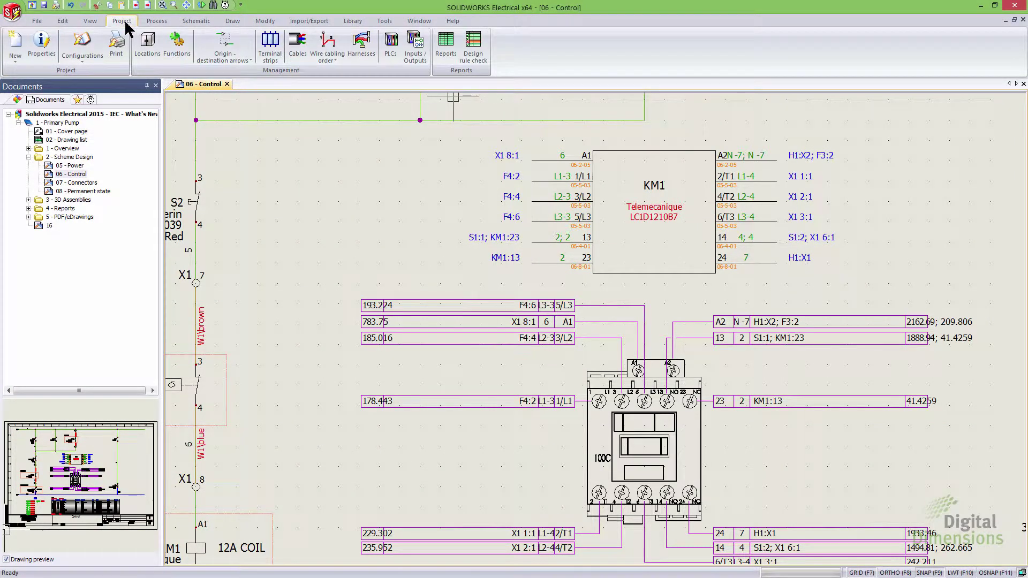
left_click(83, 58)
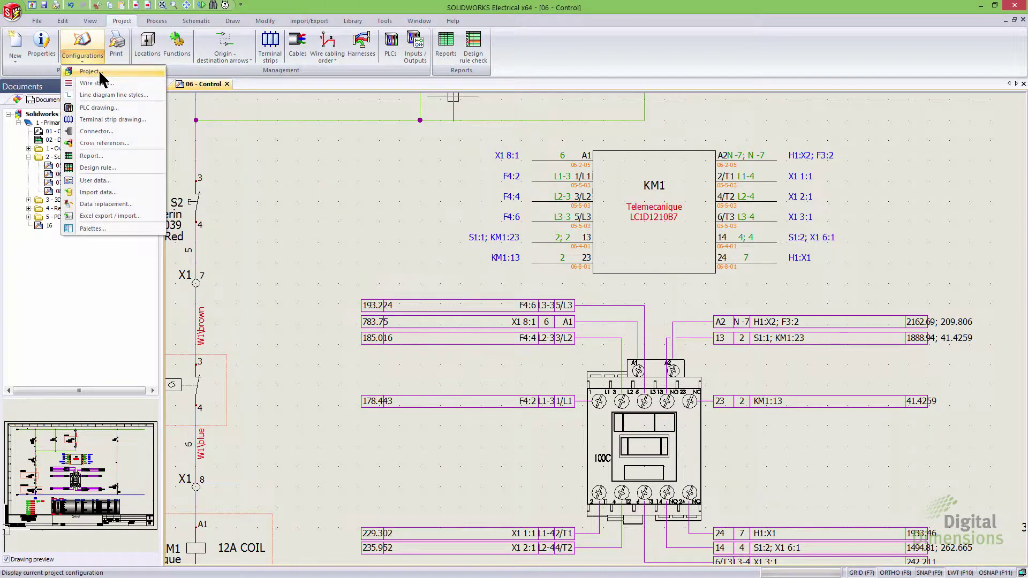
left_click(99, 73)
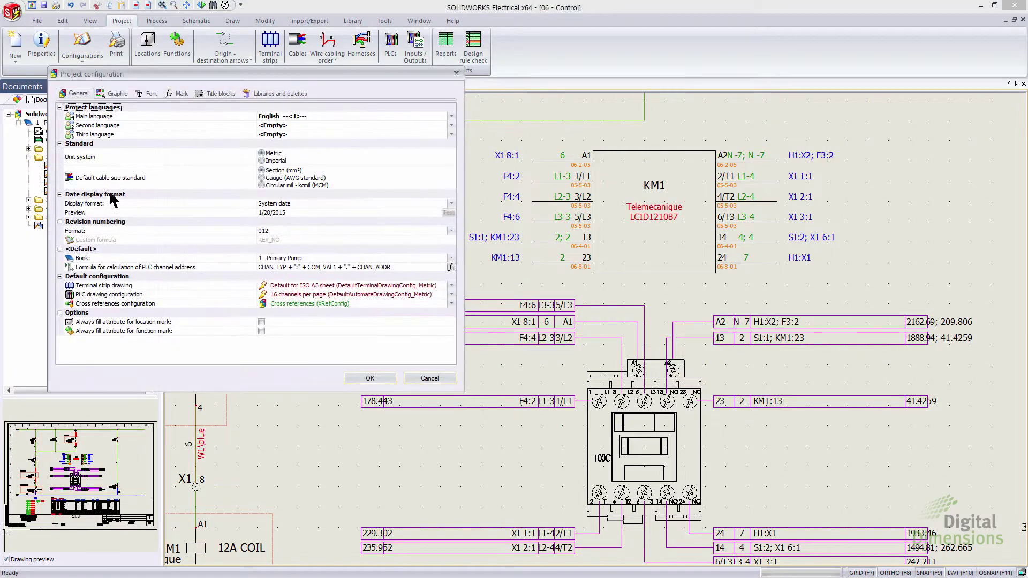
left_click(173, 94)
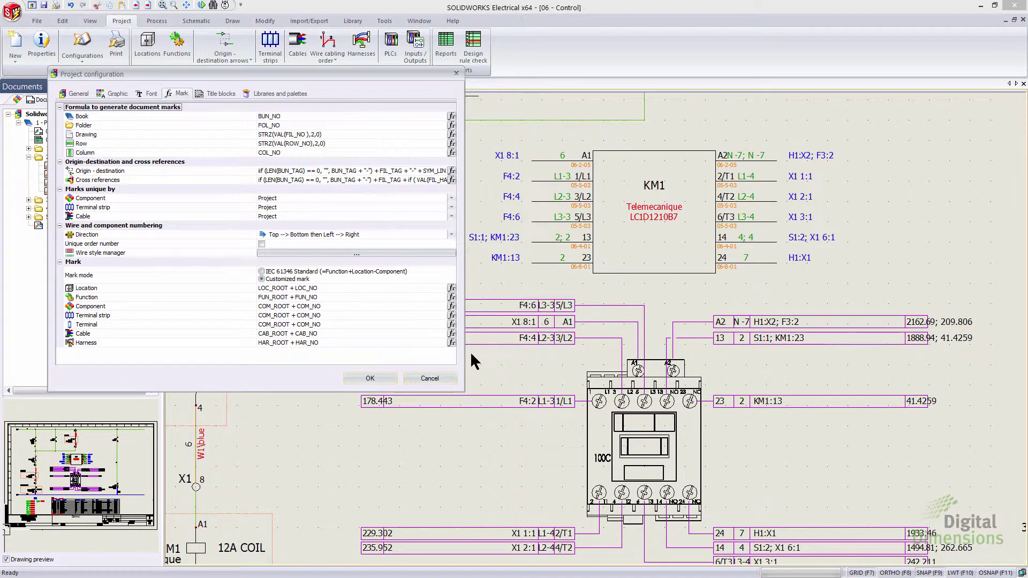
key("alt+Tab")
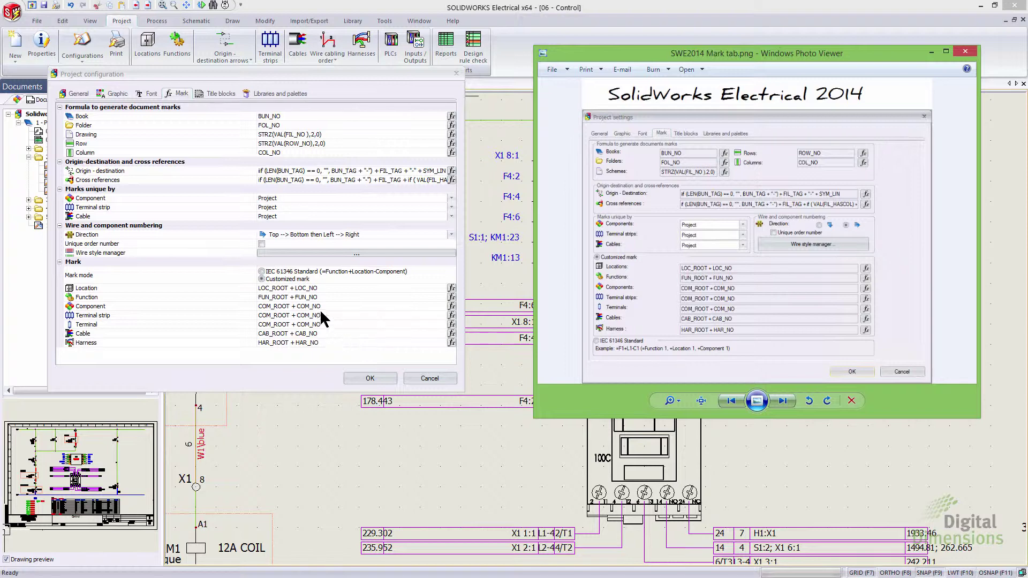
left_click(275, 273)
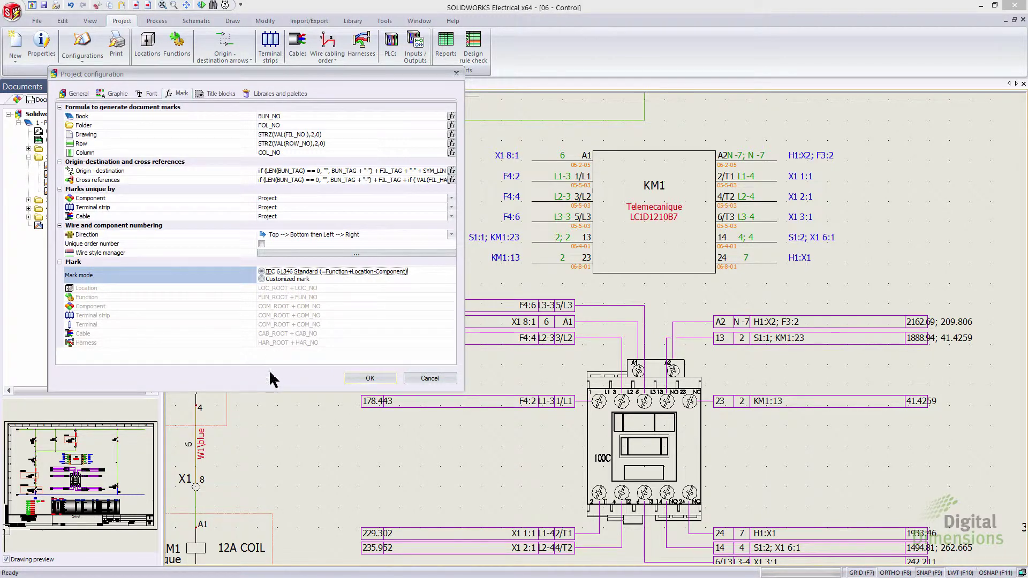
left_click(262, 279)
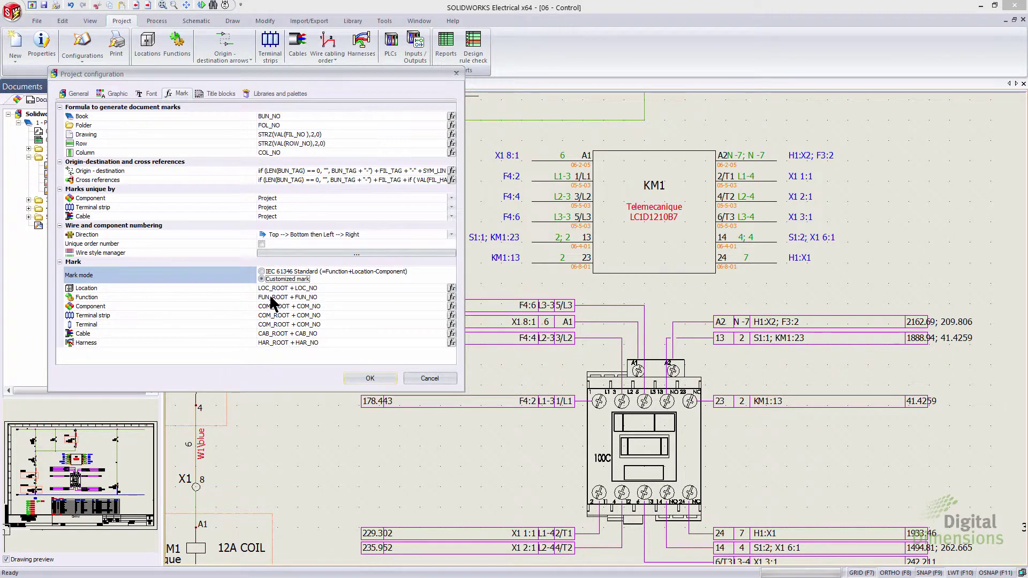
Open the location mark's formula manager and examine its predefined formulas, recent formulas, and variables and simple formulas.
left_click(452, 288)
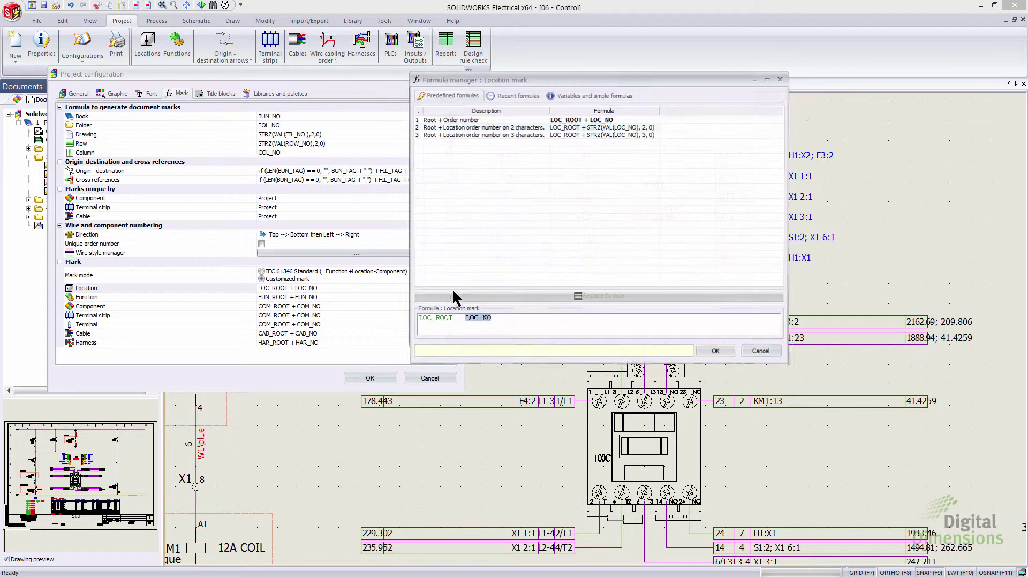
left_click_drag(475, 81, 577, 88)
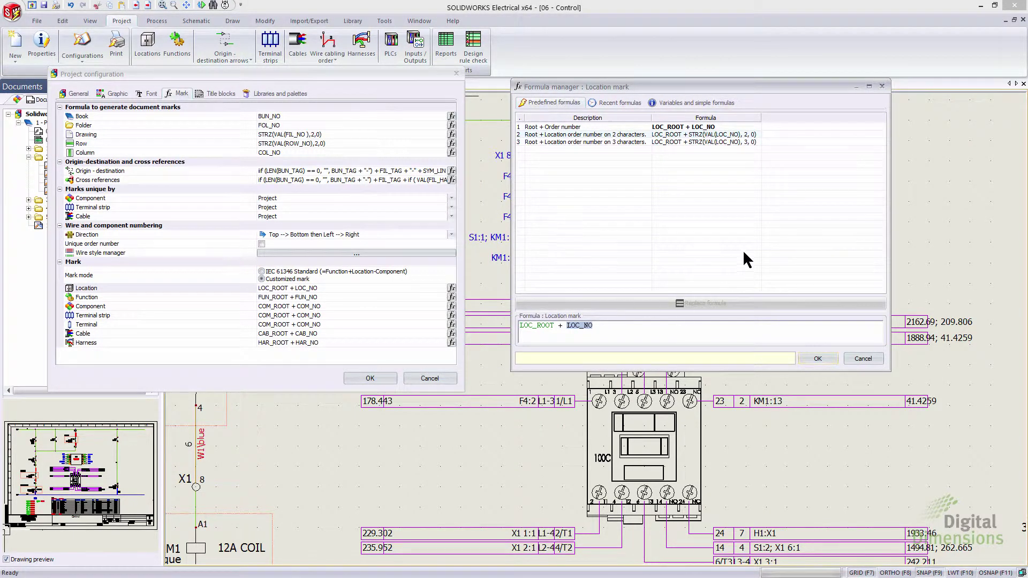
left_click(620, 104)
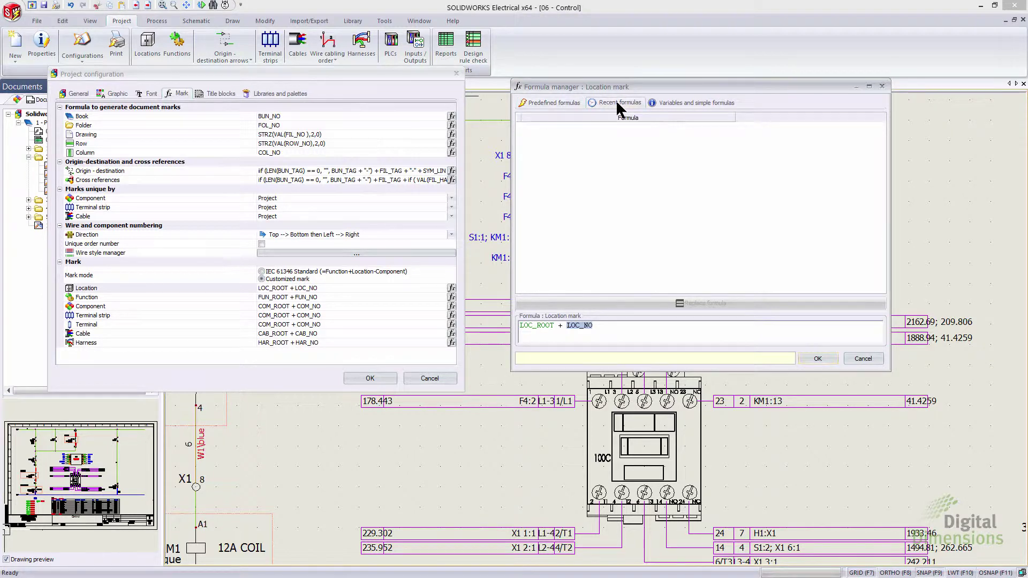
left_click(679, 103)
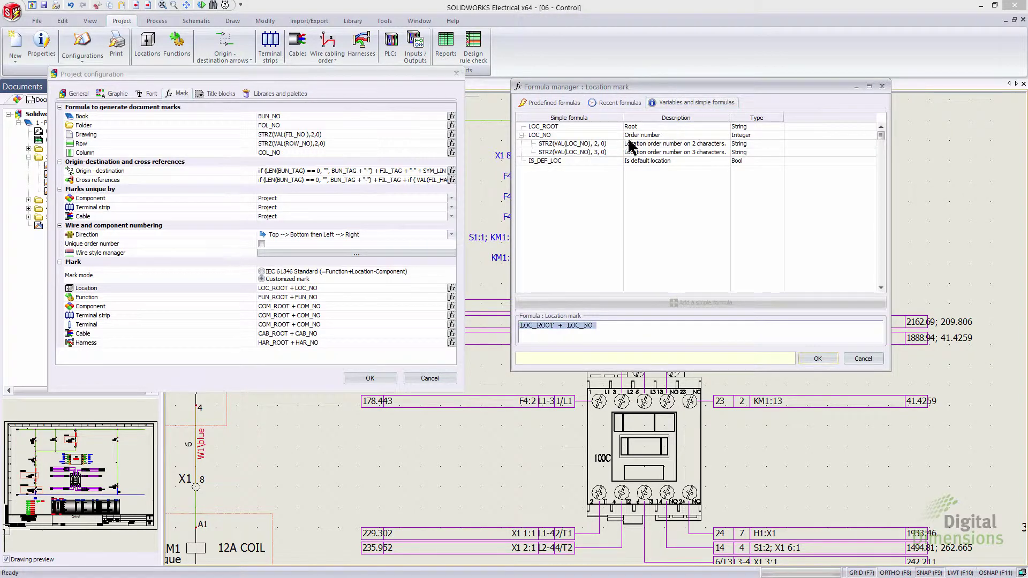
left_click(553, 103)
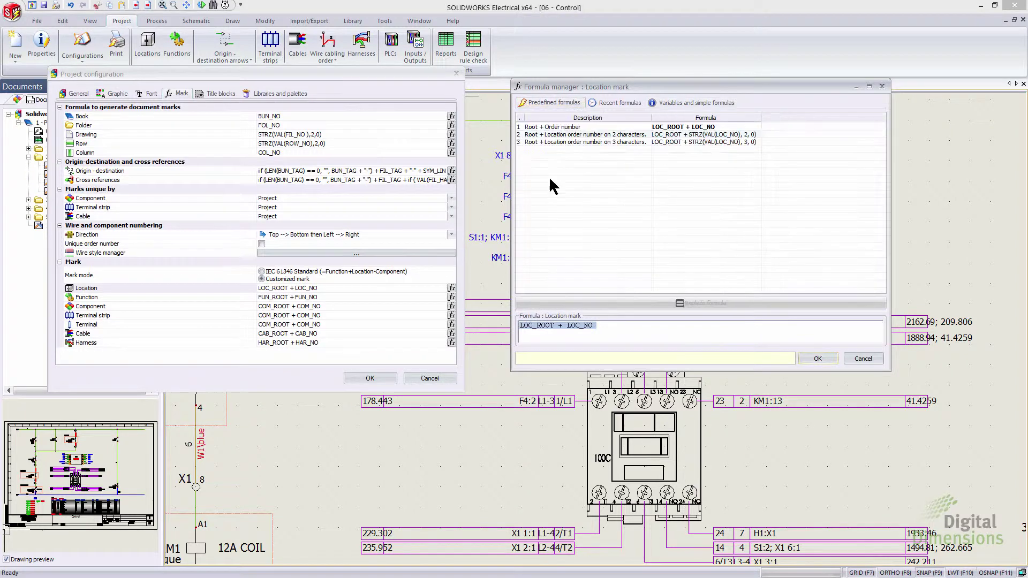
Try appending + "hello" to the location mark formula, and cancel the project configuration.
left_click(565, 142)
left_click(622, 327)
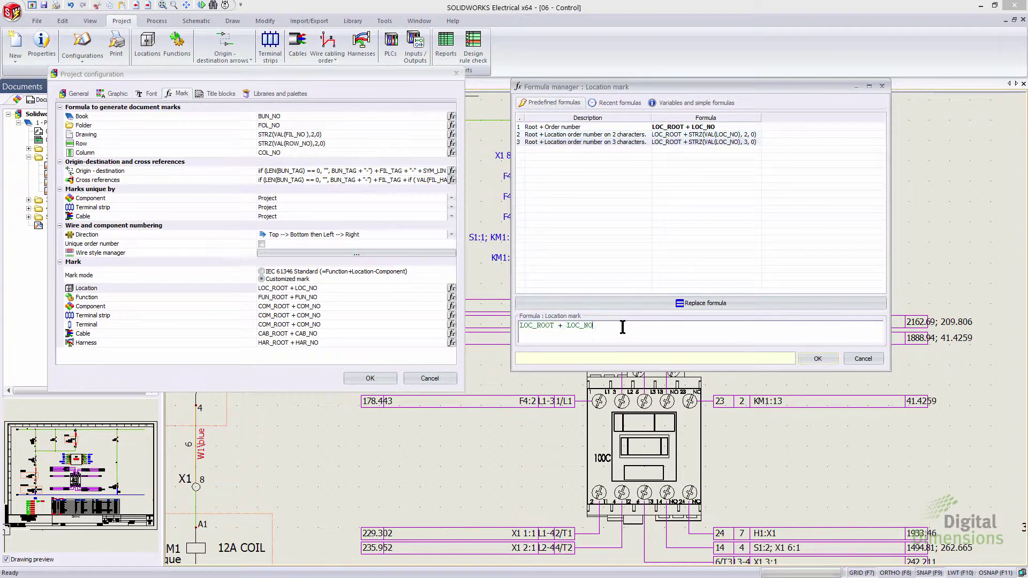
type("+ \"hello\"")
left_click(808, 355)
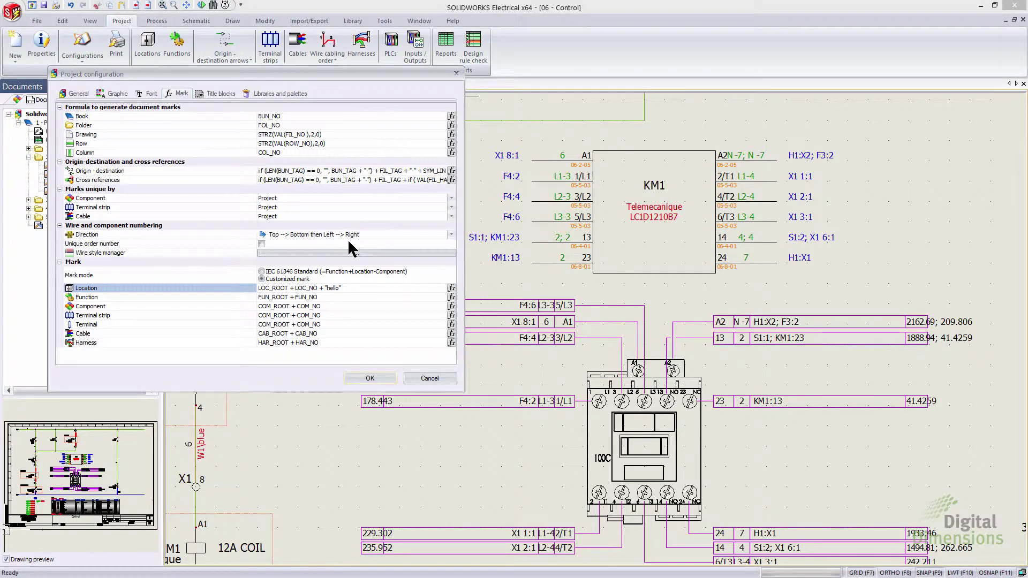
left_click(418, 376)
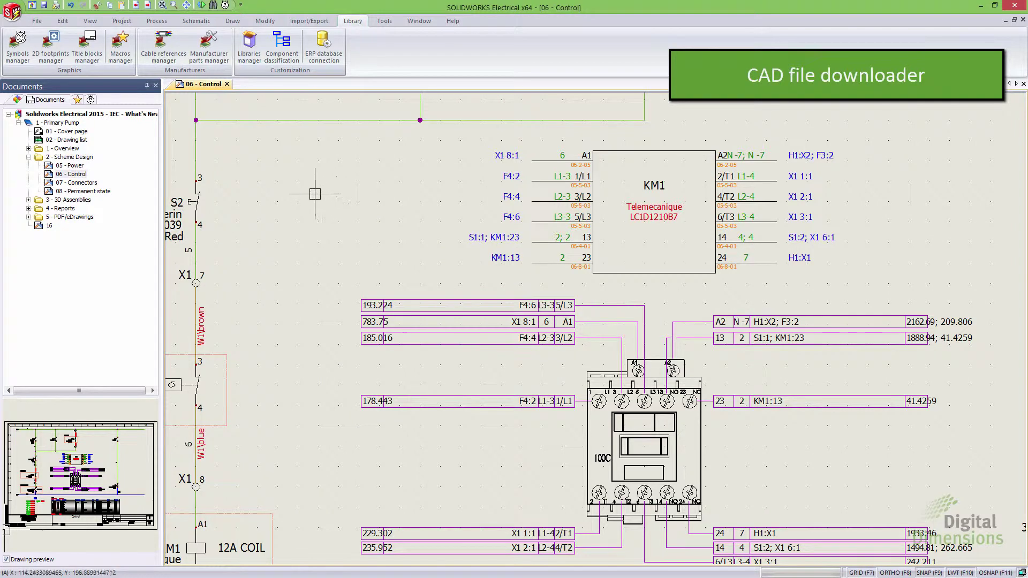
Search the manufacturer parts manager for parts in the Connectors class.
left_click(215, 59)
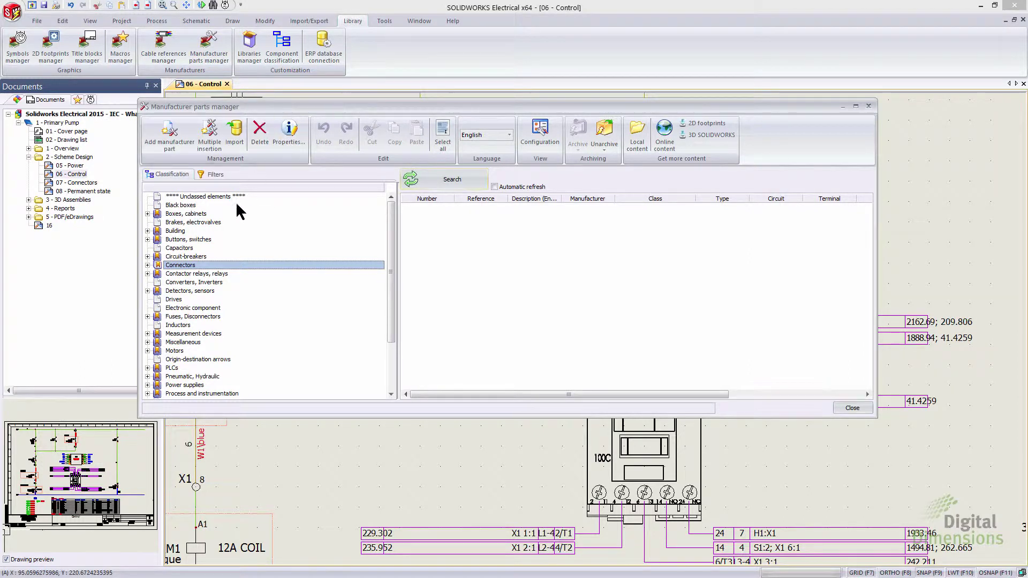
left_click(442, 181)
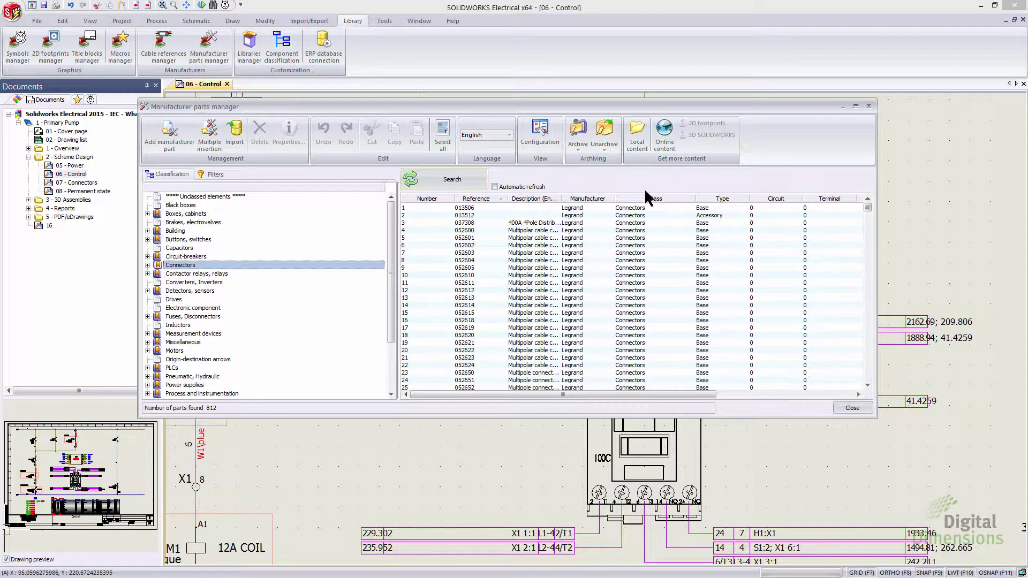
Open the online content page and sign in to the SOLIDWORKS Electrical Portal with the prefilled credentials.
left_click(664, 140)
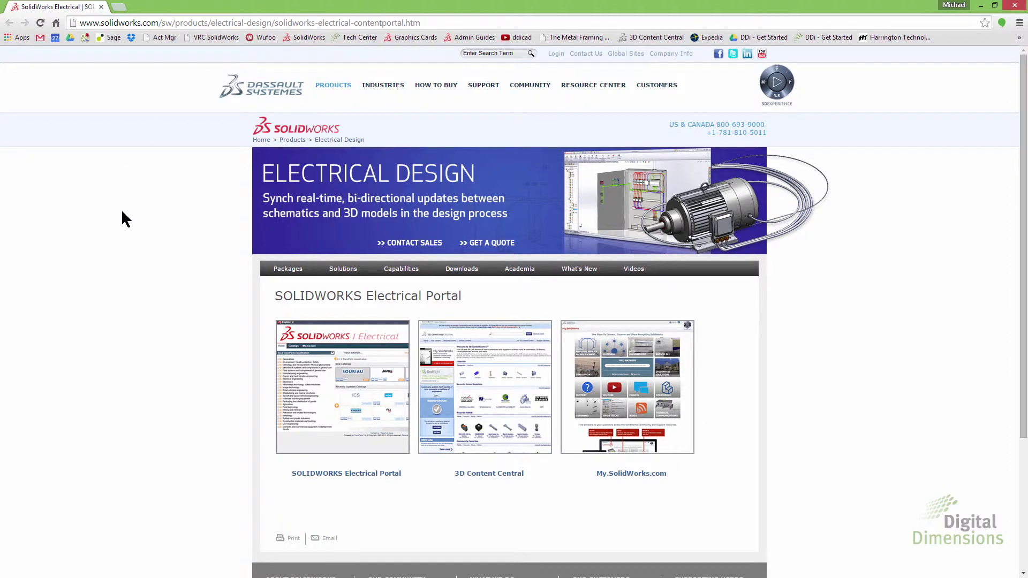
left_click(347, 475)
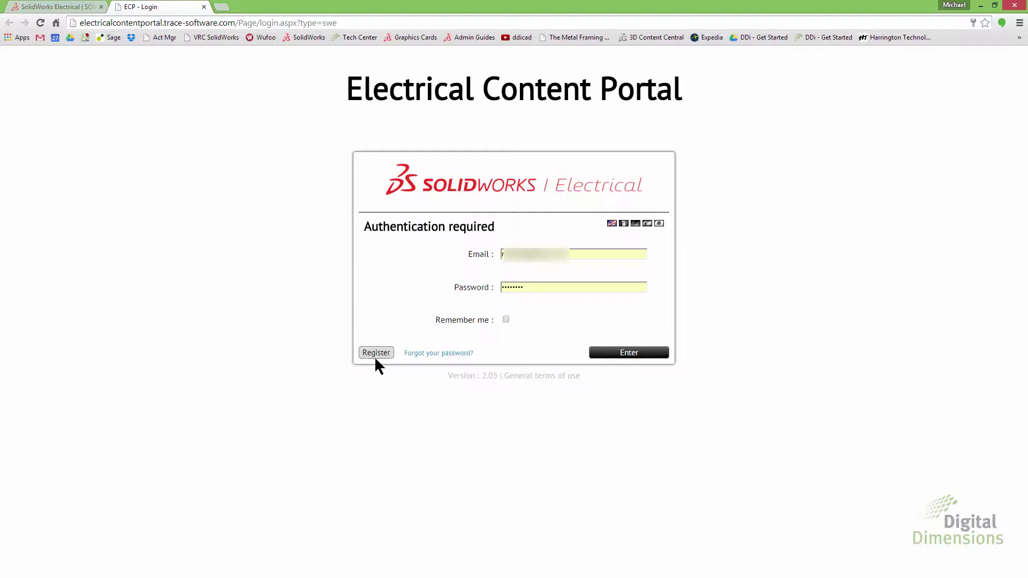
left_click(621, 354)
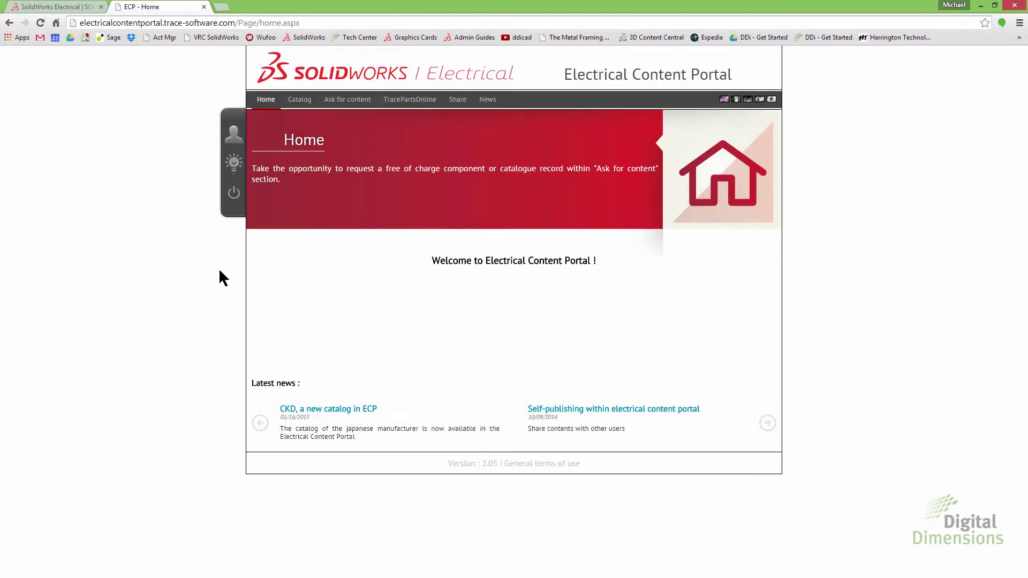
Download AutomationDirect's DirectLogic 205 (Micro Modular PLC) series from the portal catalog and switch back to SOLIDWORKS Electrical.
left_click(299, 101)
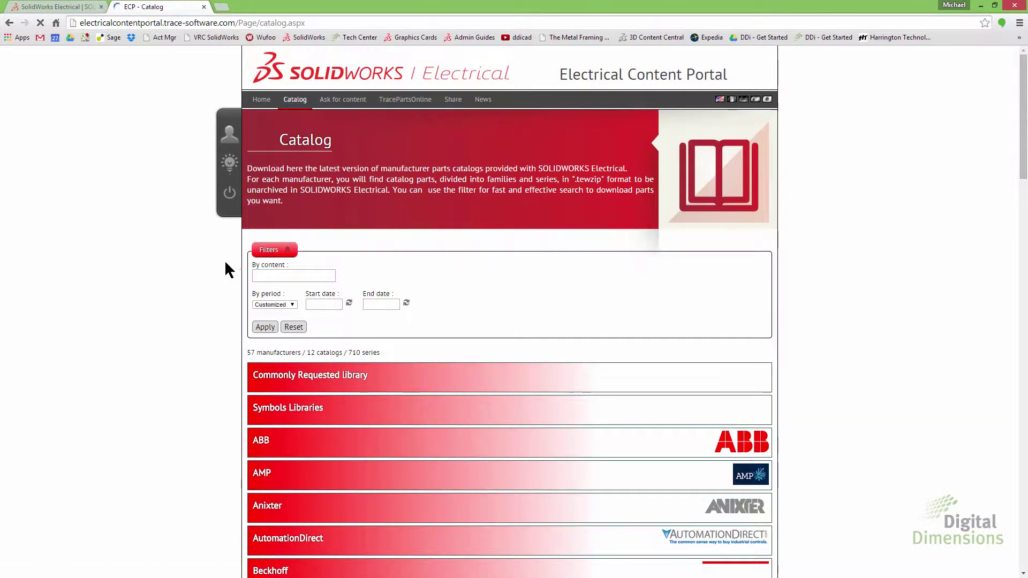
scroll(224, 268, "down", 5)
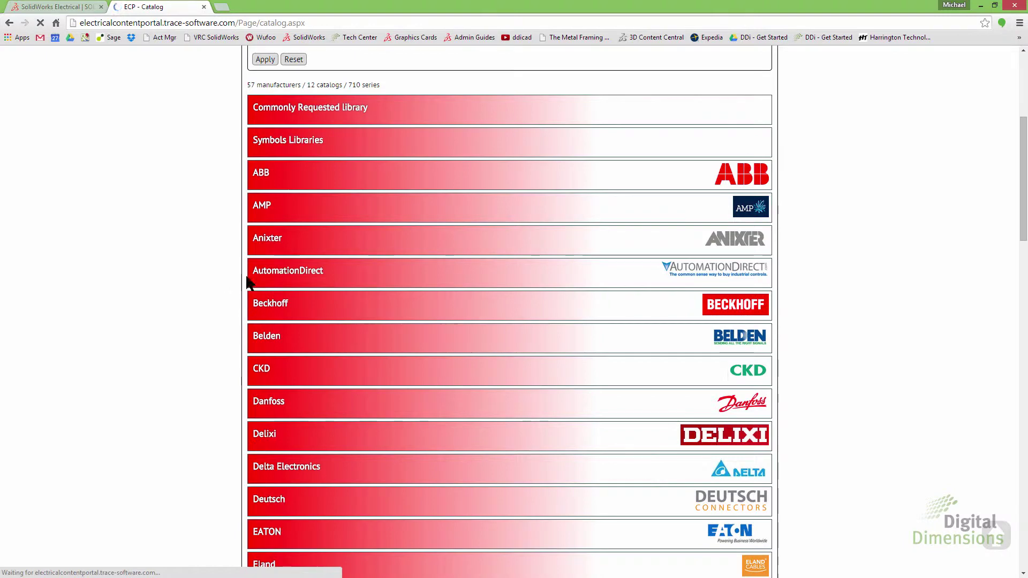
left_click(278, 275)
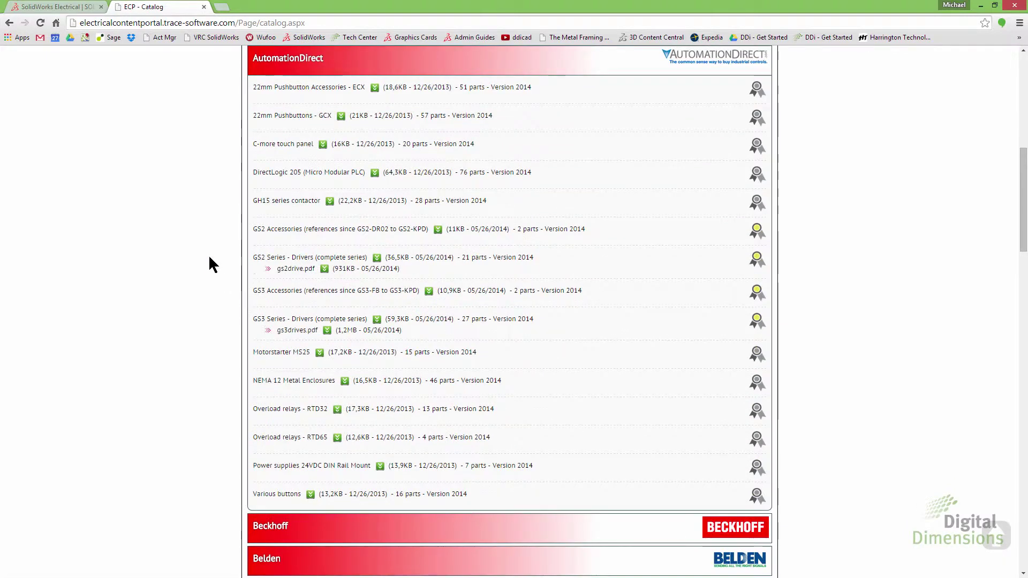
left_click(374, 172)
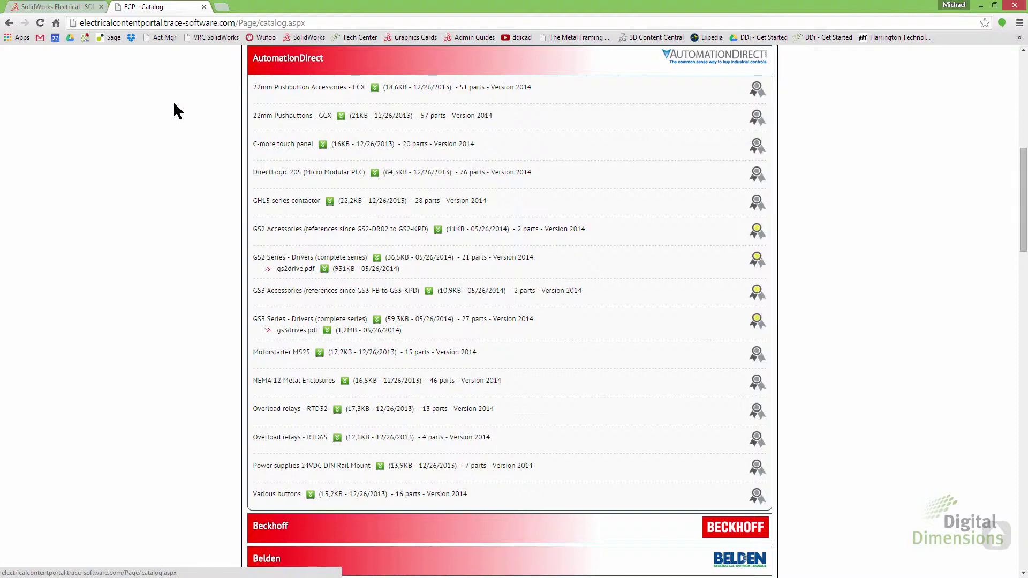
left_click(980, 5)
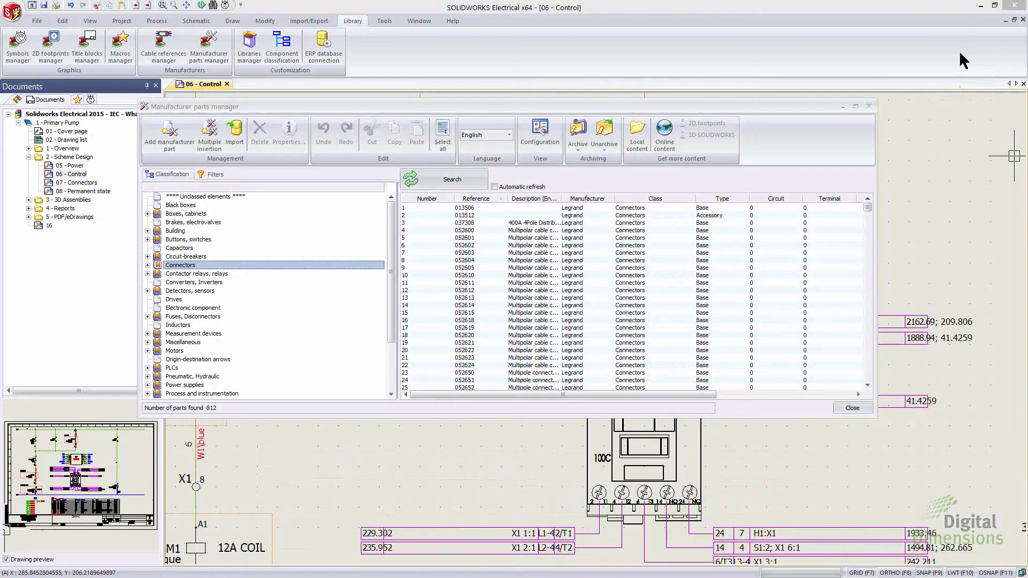
Open the file browser for unarchiving manufacturer parts and cancel it.
left_click(606, 133)
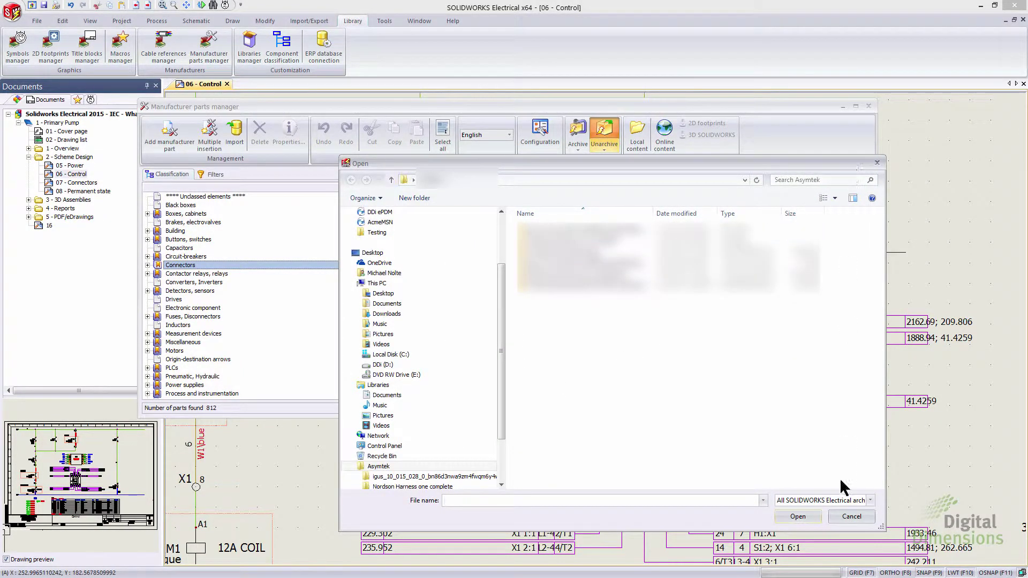
left_click(850, 516)
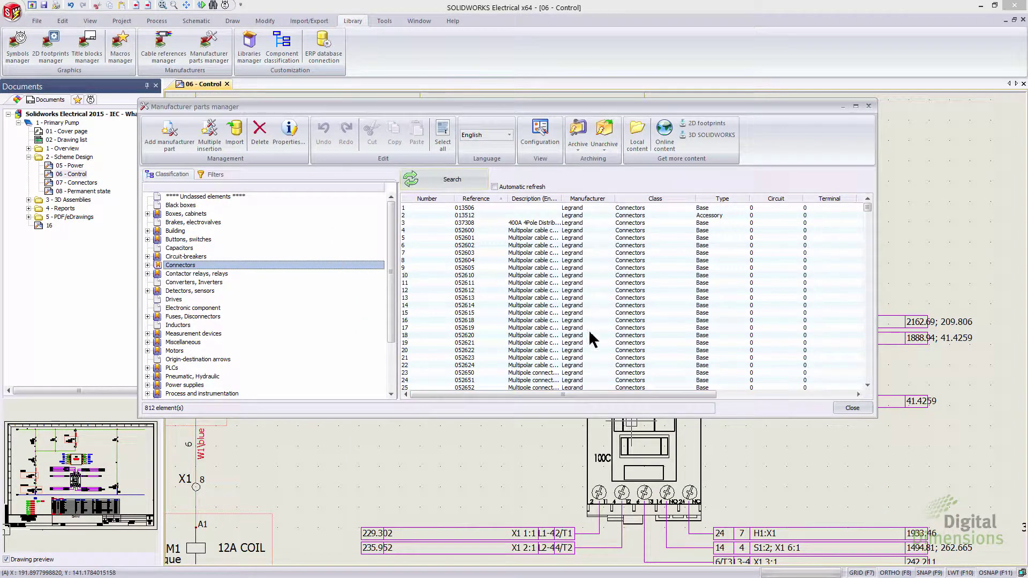
Inspect the manufacturer part properties of Legrand connector 052604, including its illustration settings, and cancel.
right_click(517, 264)
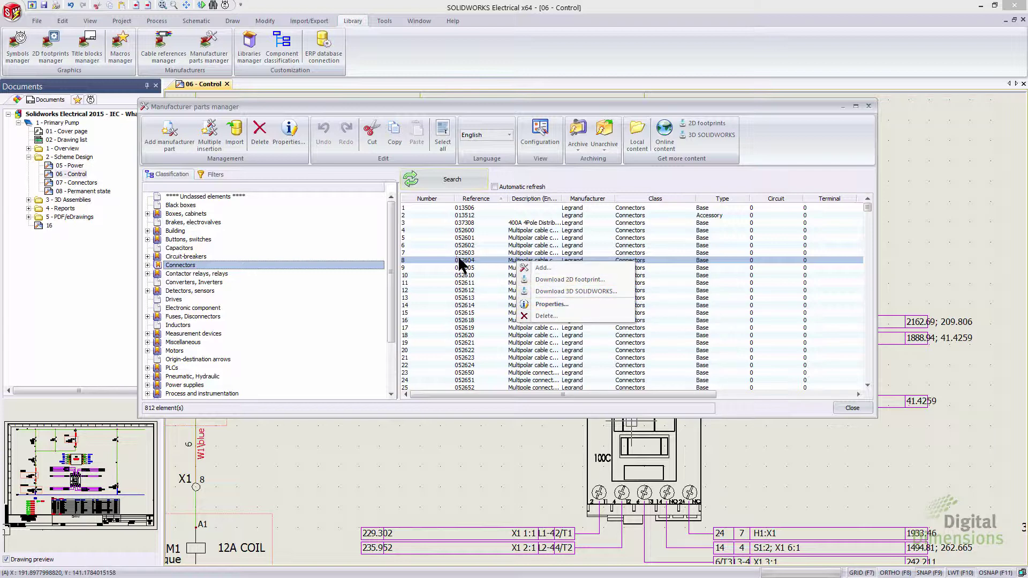
left_click(562, 303)
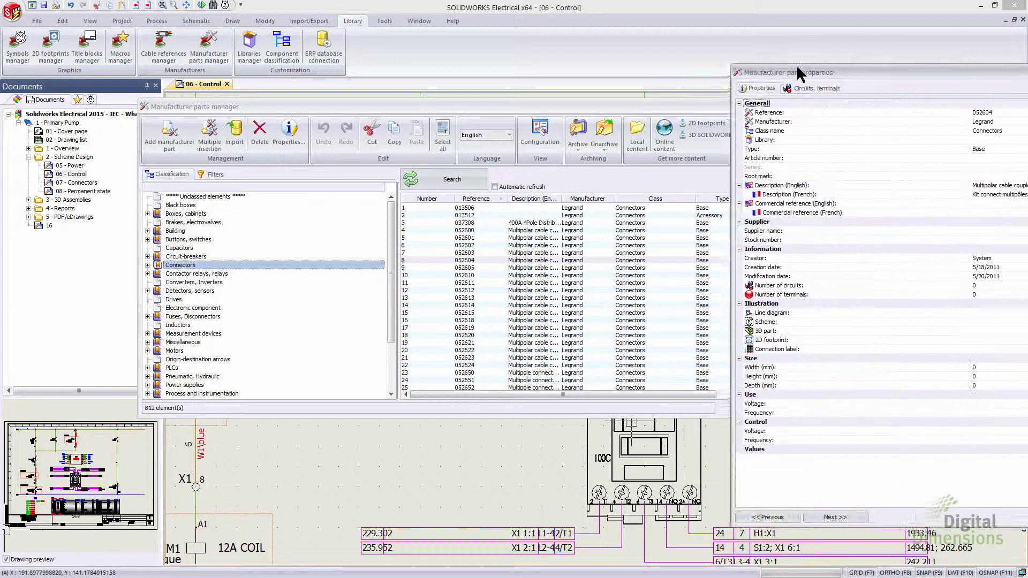
left_click_drag(795, 64, 454, 63)
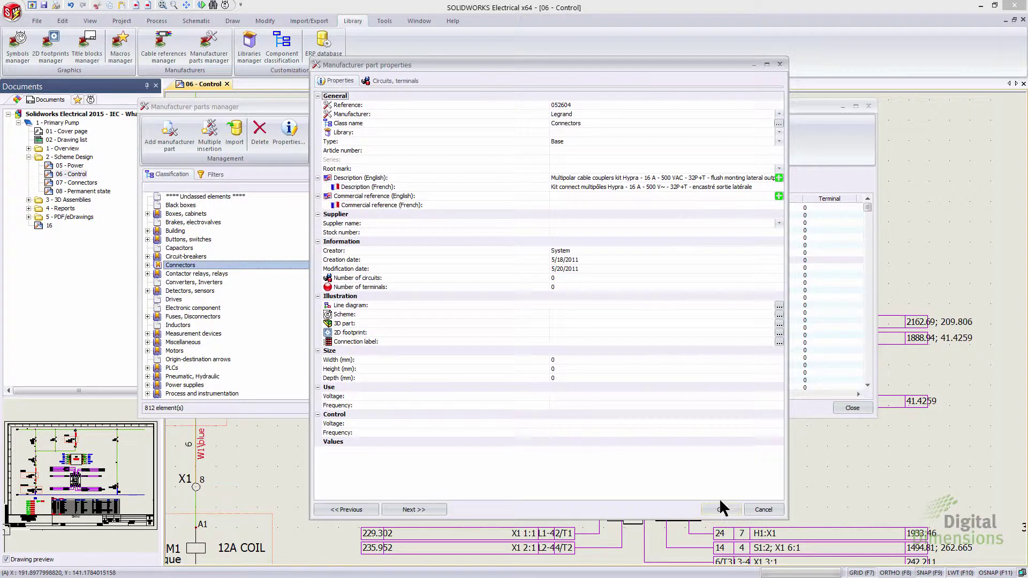
left_click(768, 511)
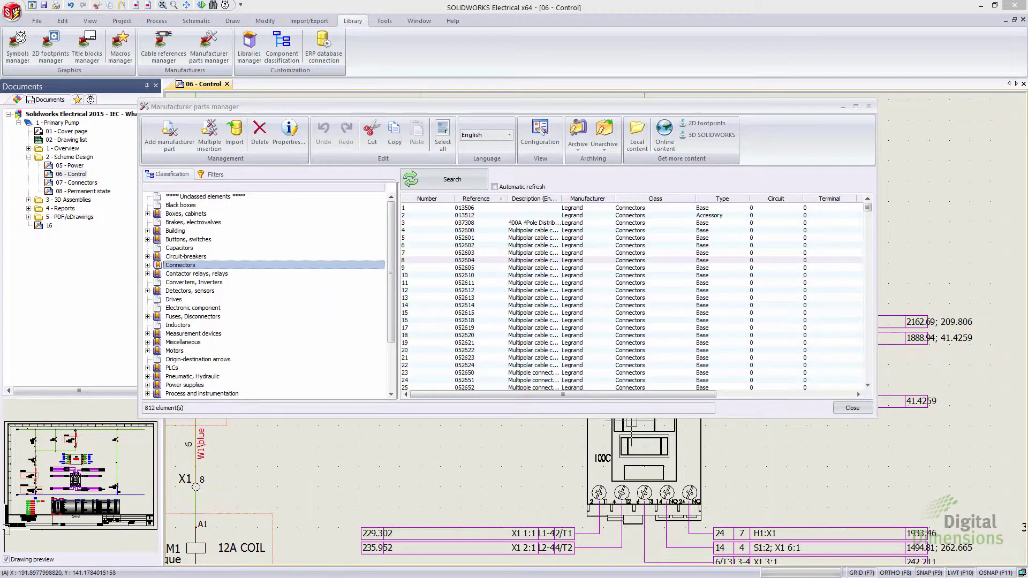
Download the 2D footprint for Legrand connector 052604 and close the CAD file downloader.
right_click(478, 266)
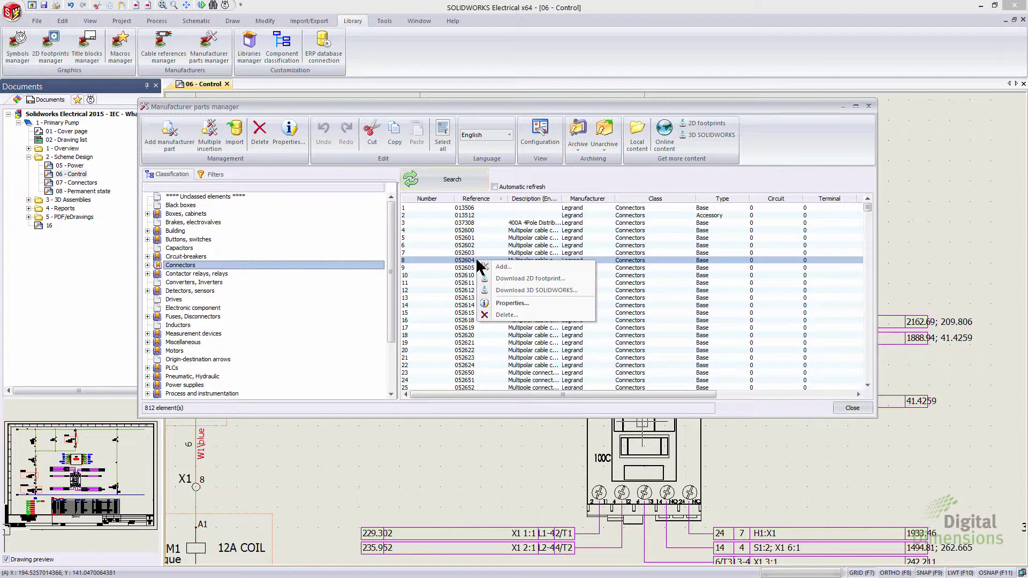
left_click(506, 278)
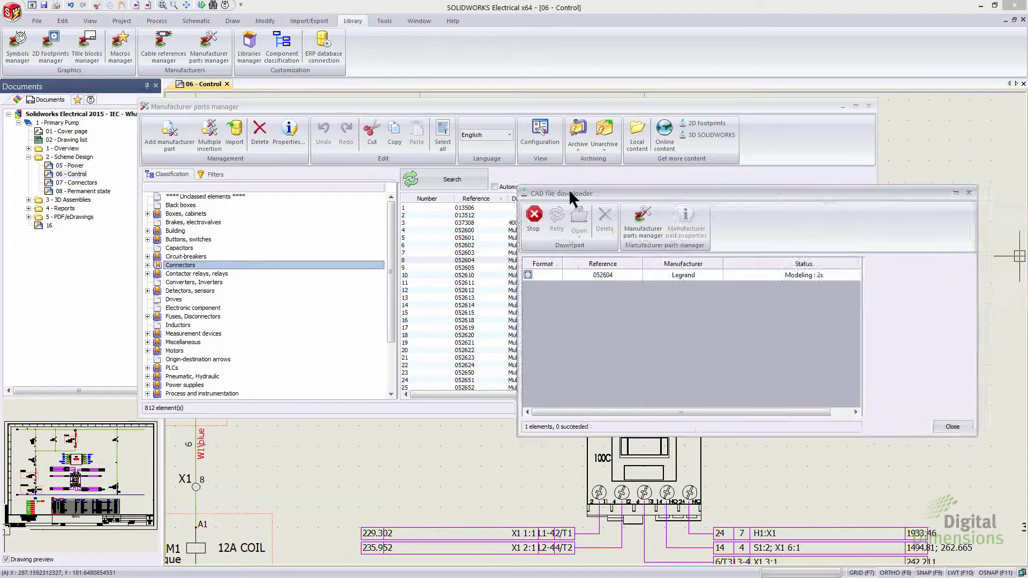
left_click_drag(569, 187, 367, 180)
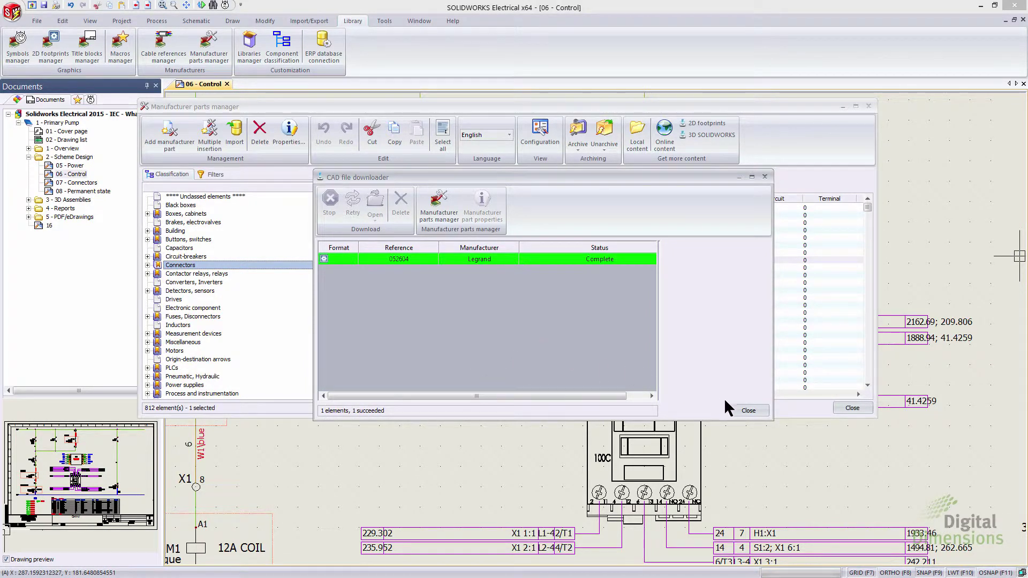
left_click(748, 410)
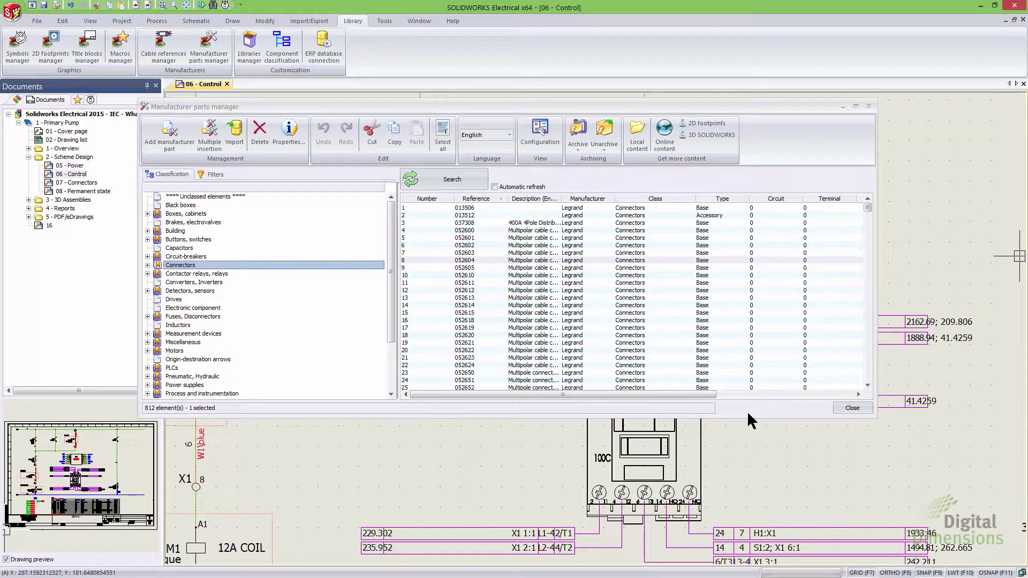
Check the 2D footprint assigned to part 052604 in the cabinet layout footprints, and close the manufacturer parts manager.
right_click(467, 265)
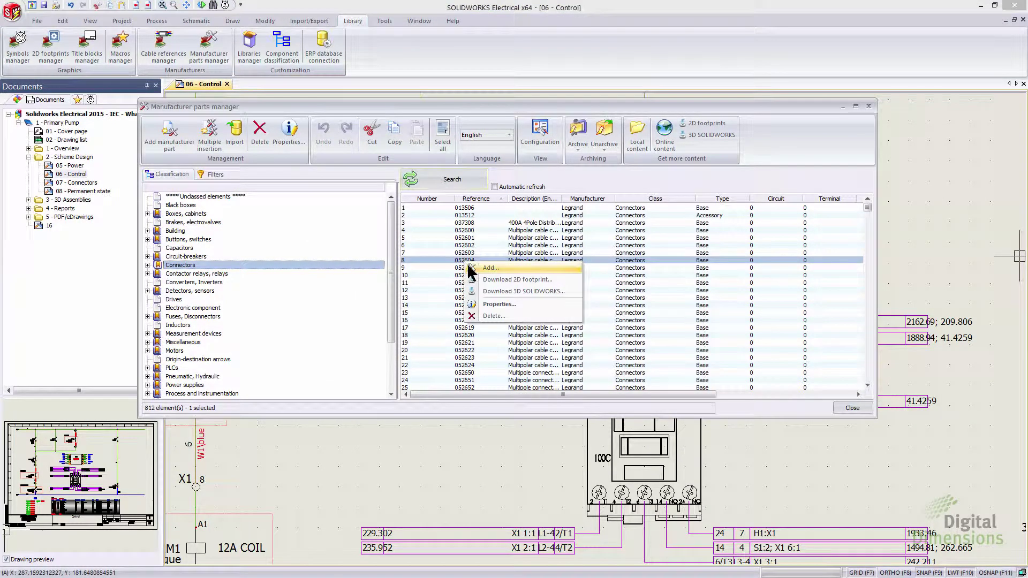
left_click(482, 304)
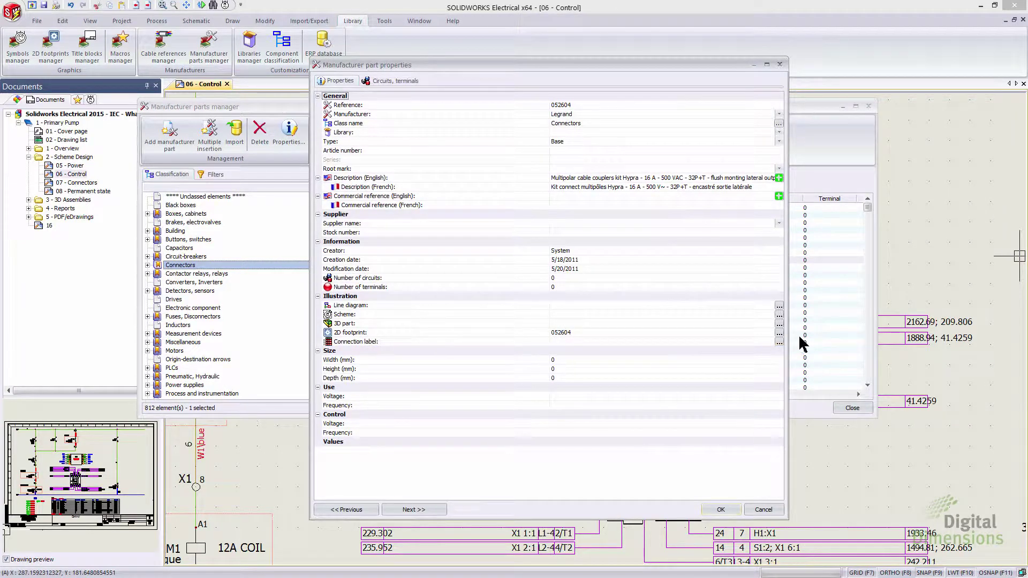
left_click(779, 333)
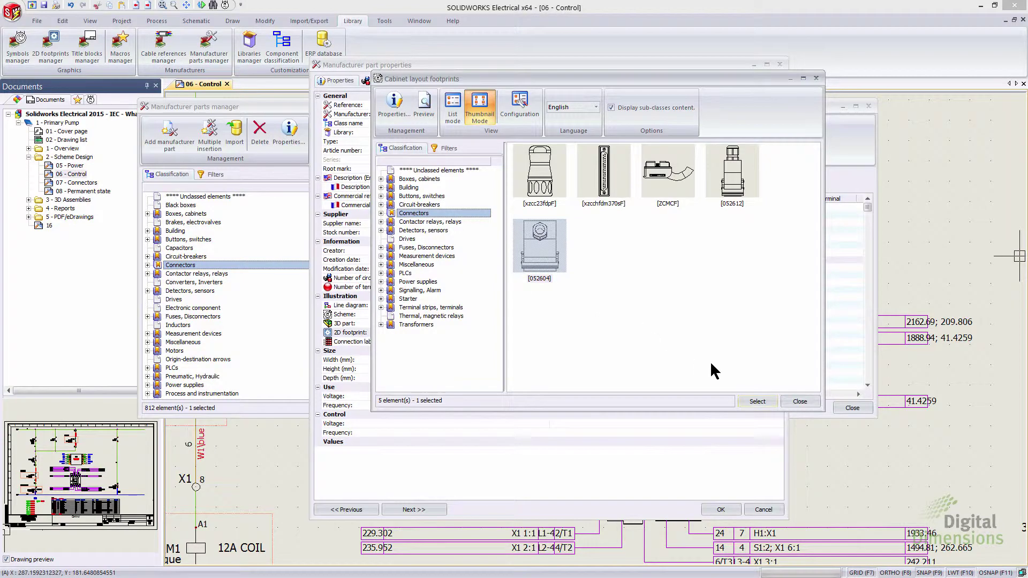
left_click(799, 401)
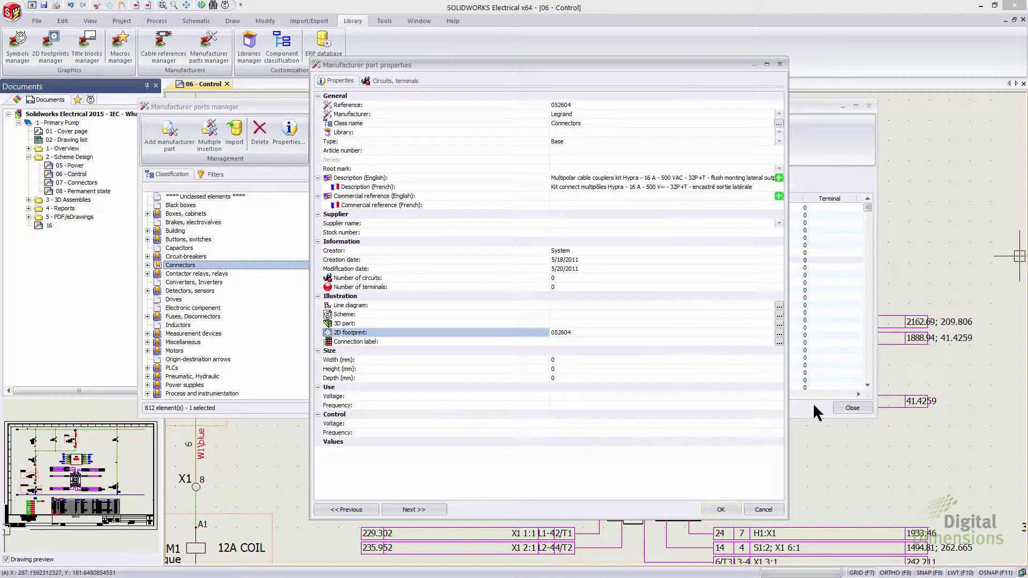
left_click(721, 509)
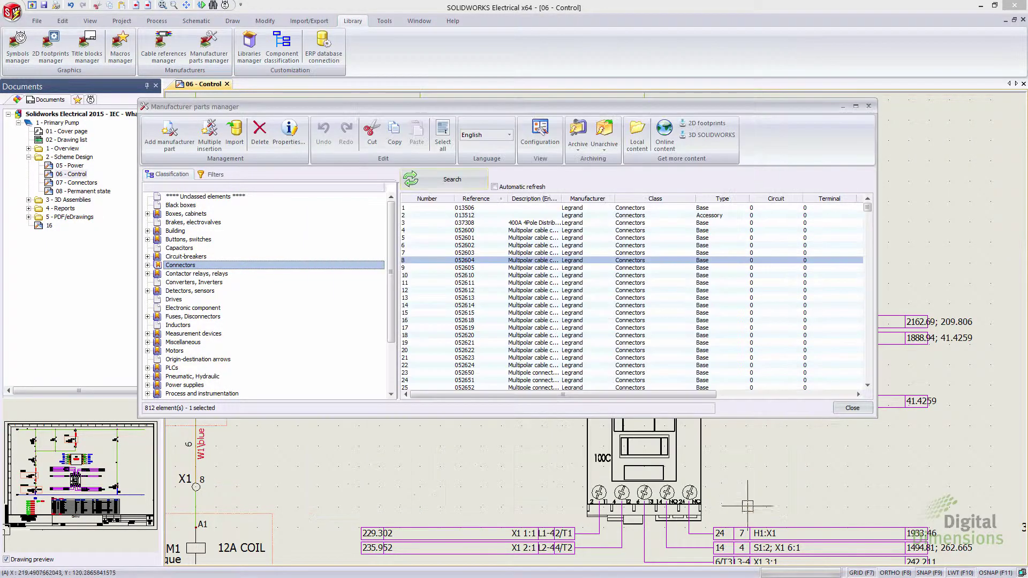
left_click(851, 409)
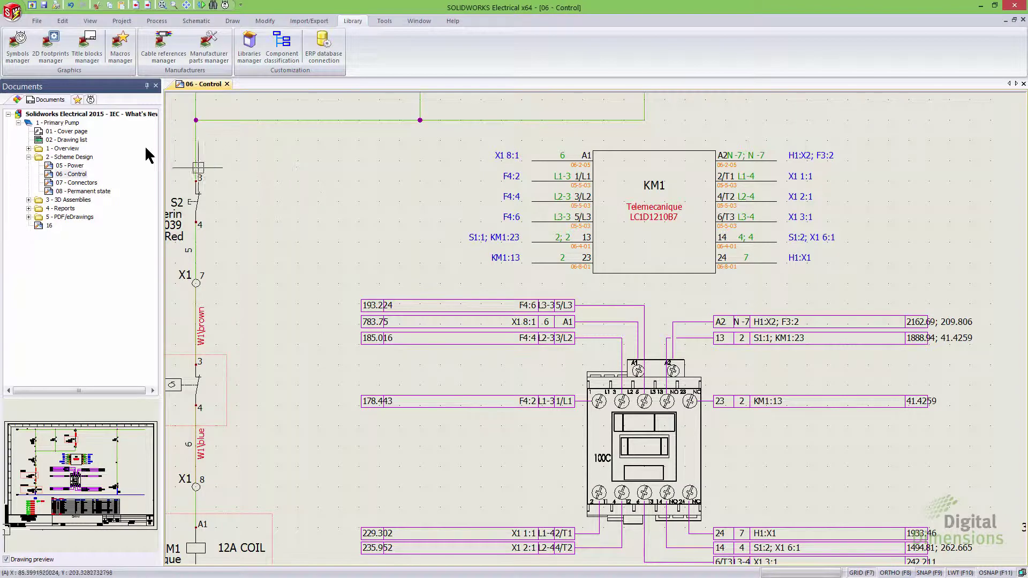
Create a 2D cabinet layout drawing for the Main electrical closet only, excluding DOOR, PUMP, CHASSIS and location L4.
left_click(156, 21)
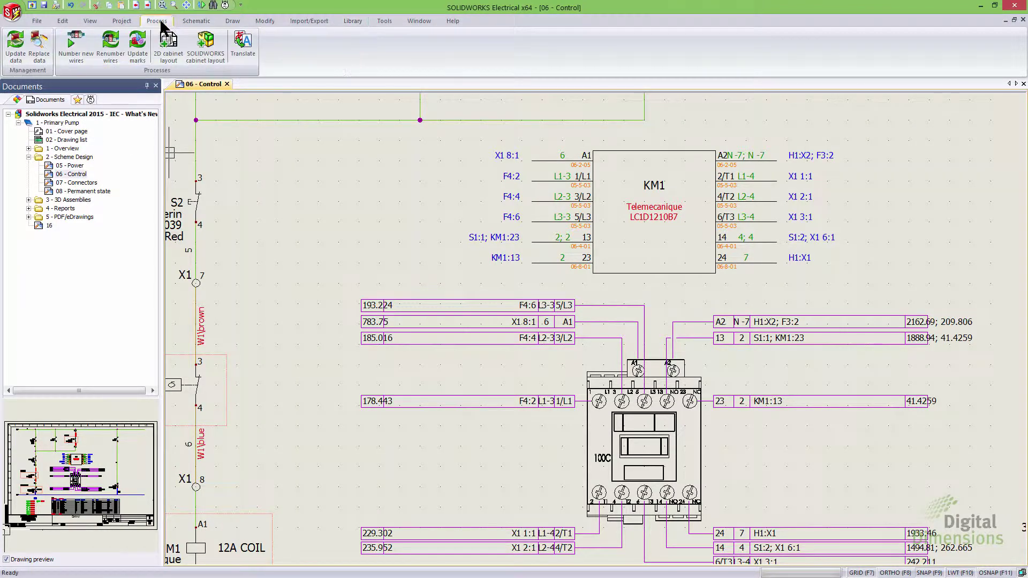
left_click(168, 60)
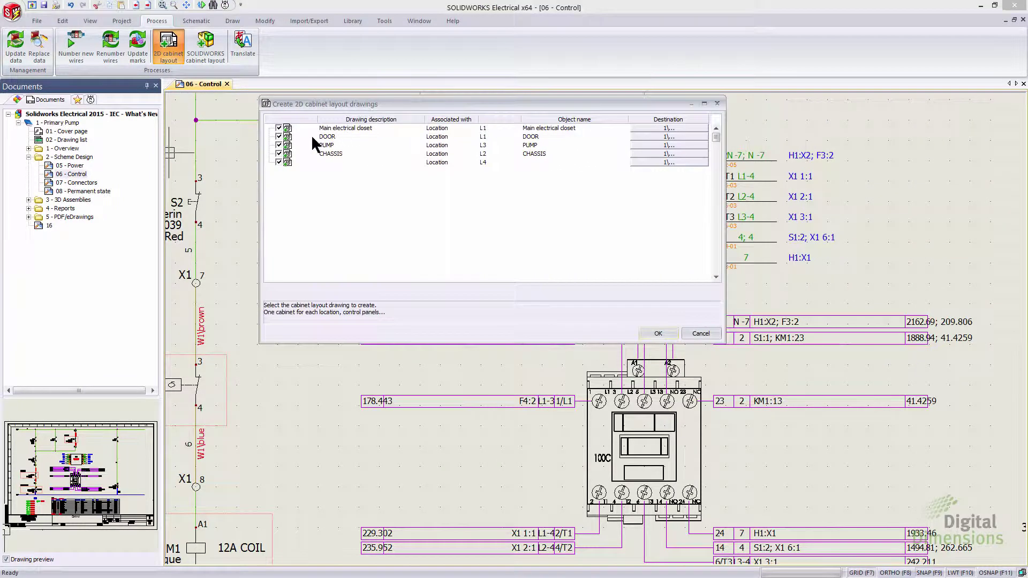
left_click(277, 137)
left_click(277, 145)
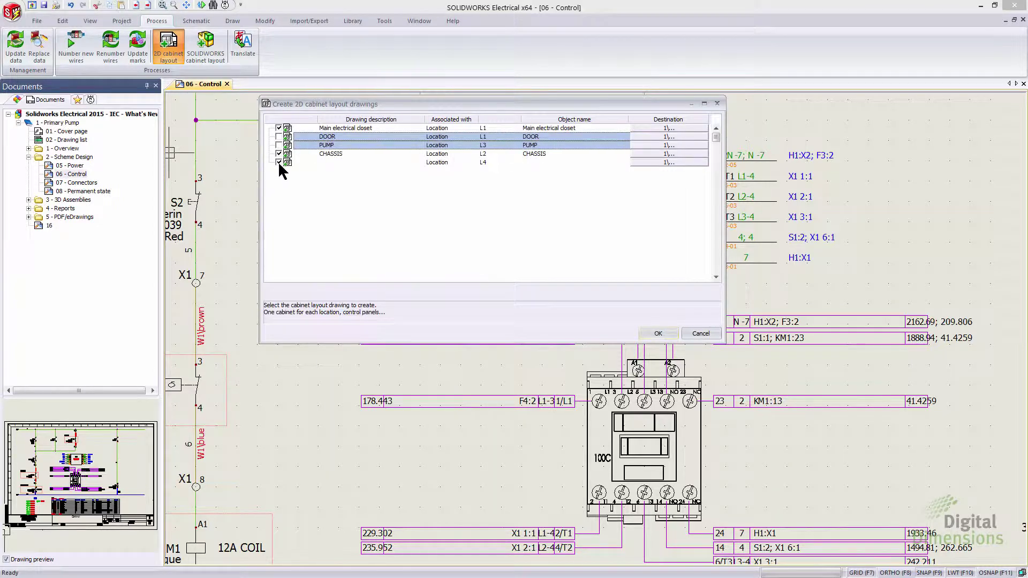
left_click(277, 153)
left_click(278, 162)
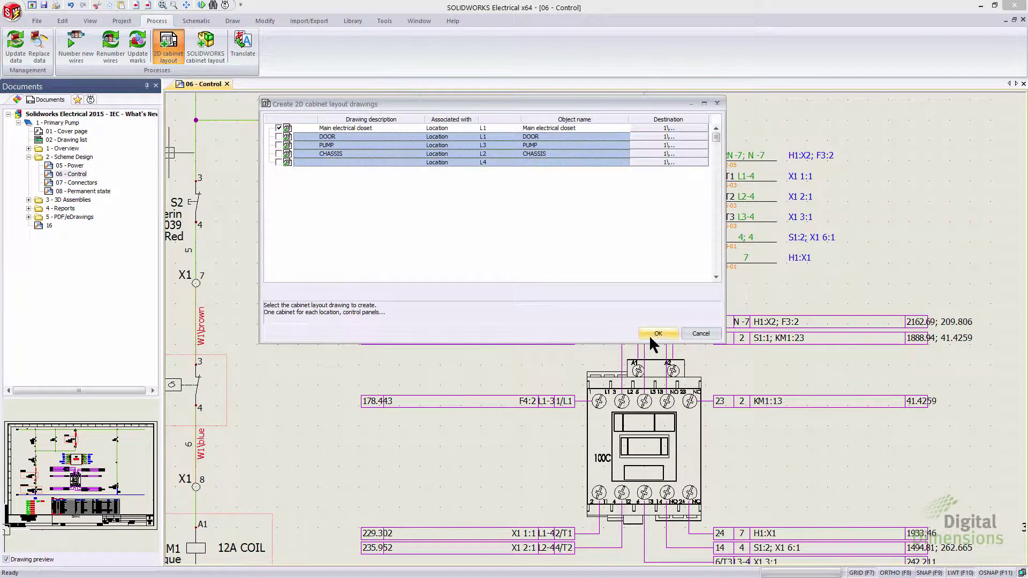
left_click(654, 333)
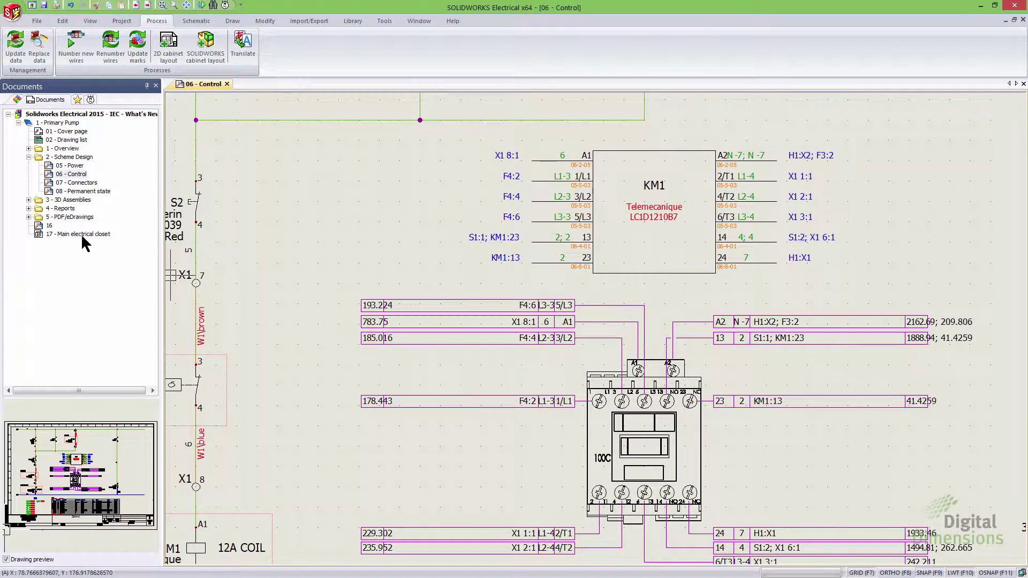
Open the Main electrical closet cabinet layout drawing and bring the whole sheet into view.
double_click(75, 234)
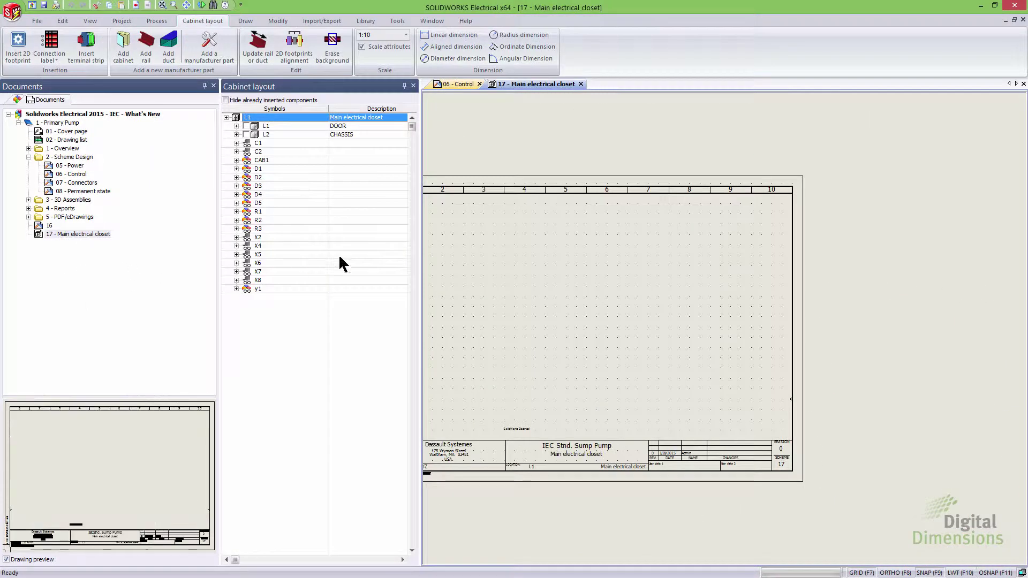
scroll(527, 254, "down", 3)
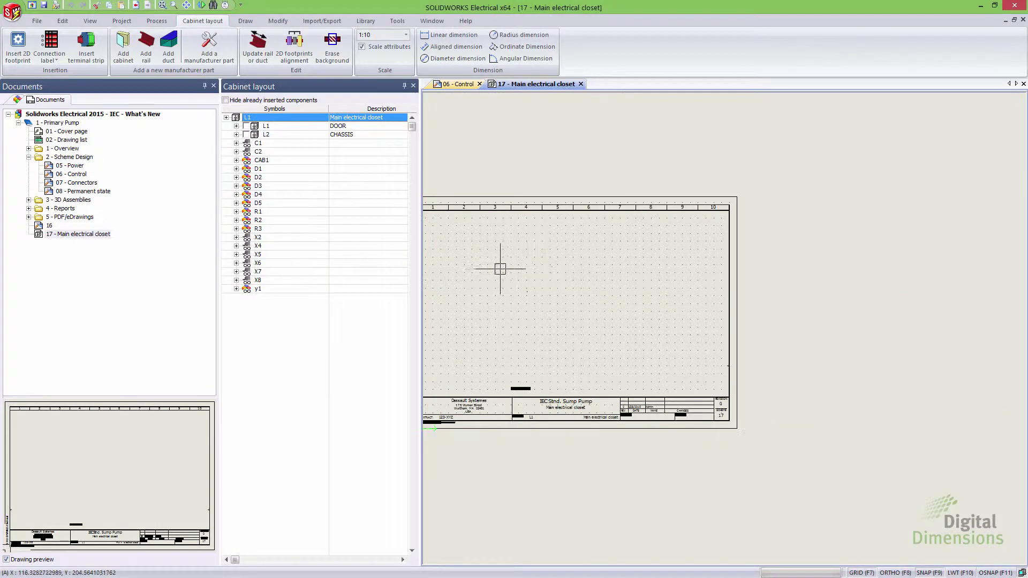
scroll(541, 245, "up", 2)
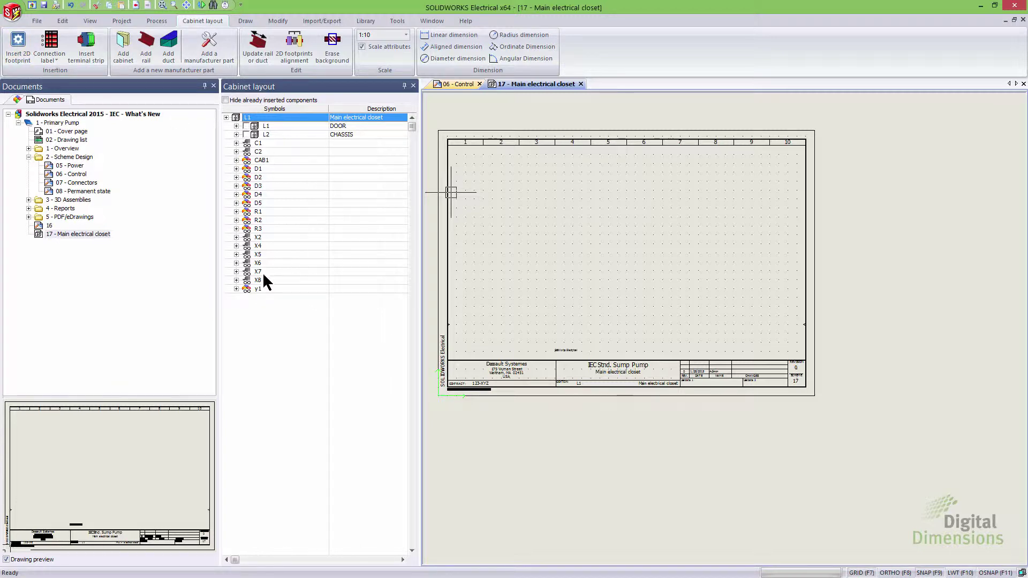
Start a new component in location L1 - Main electrical closet and set its class to Connectors.
right_click(262, 116)
mouse_move(303, 124)
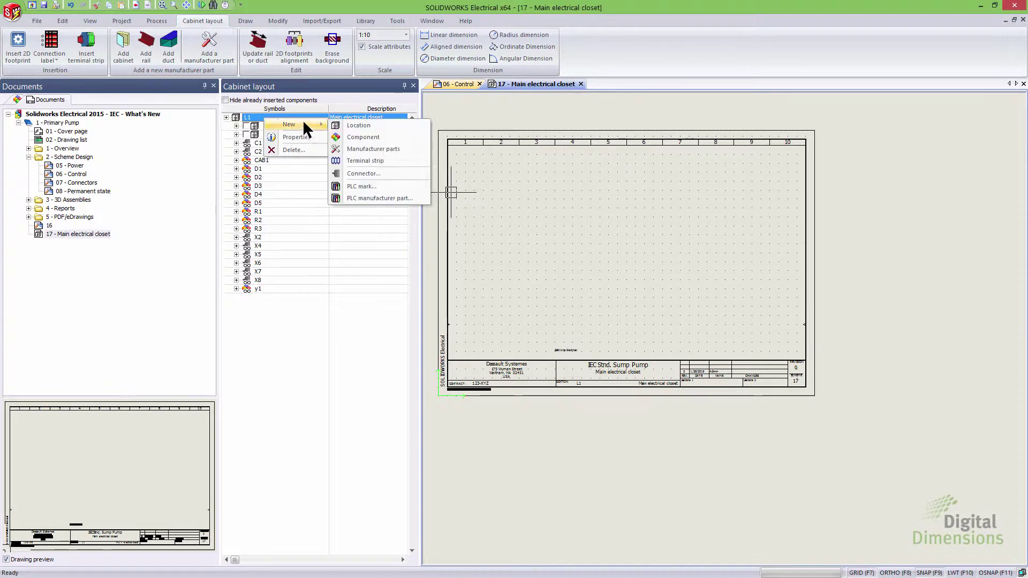
left_click(359, 137)
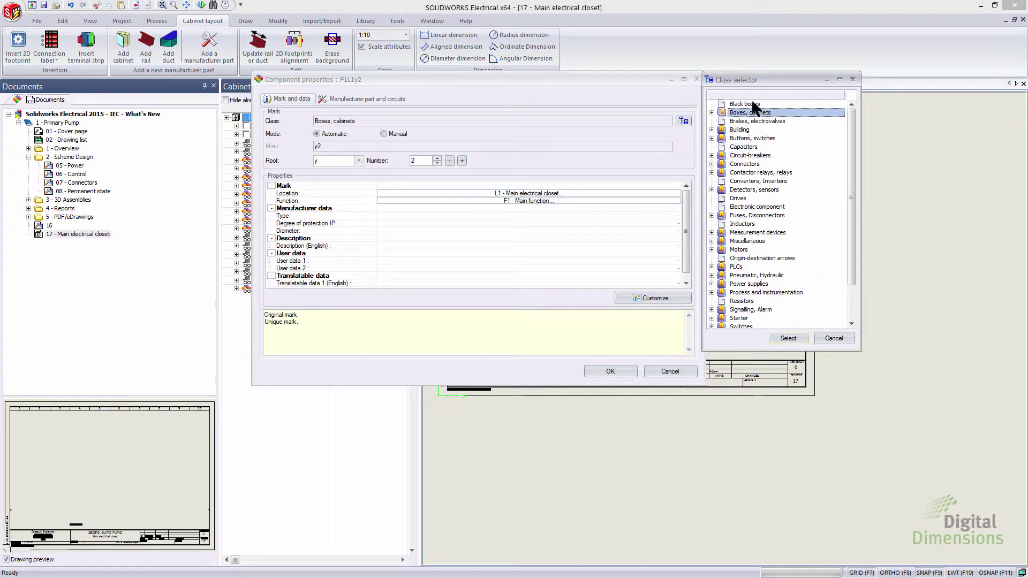
left_click(743, 164)
left_click(784, 338)
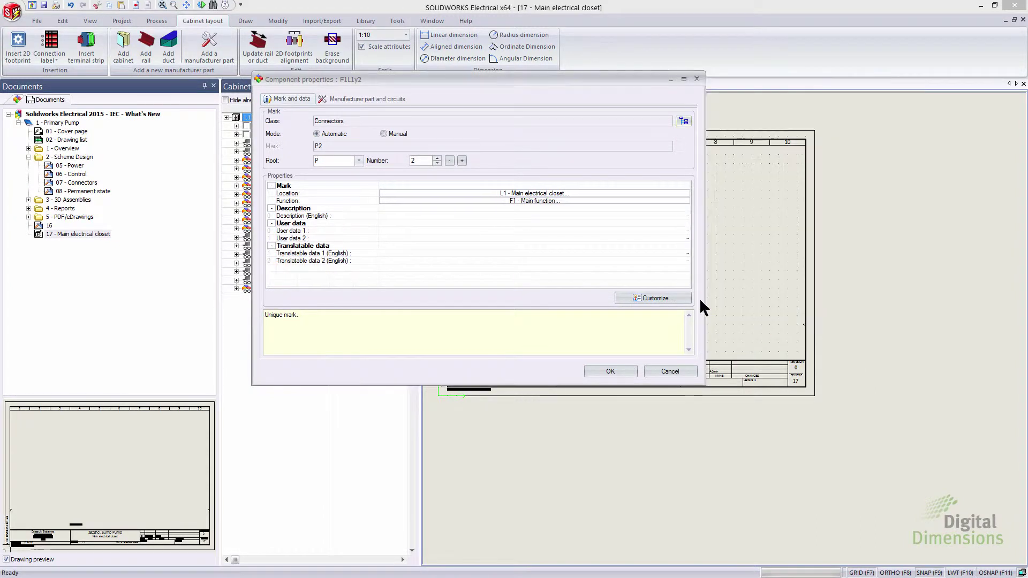
Search for manufacturer parts of class Connectors for the new component, with the manufacturer filter set to <All>.
left_click(375, 98)
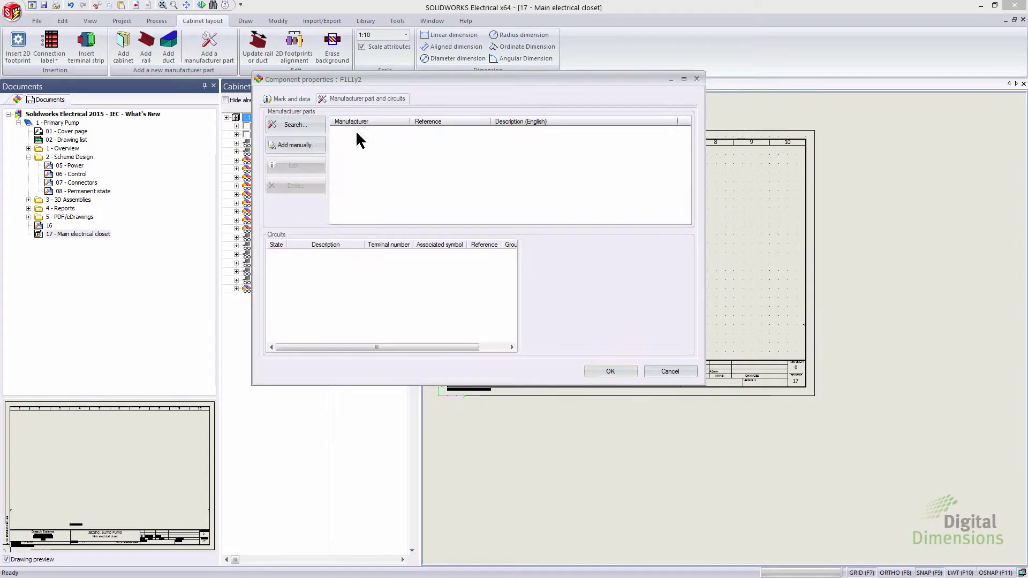
left_click(308, 127)
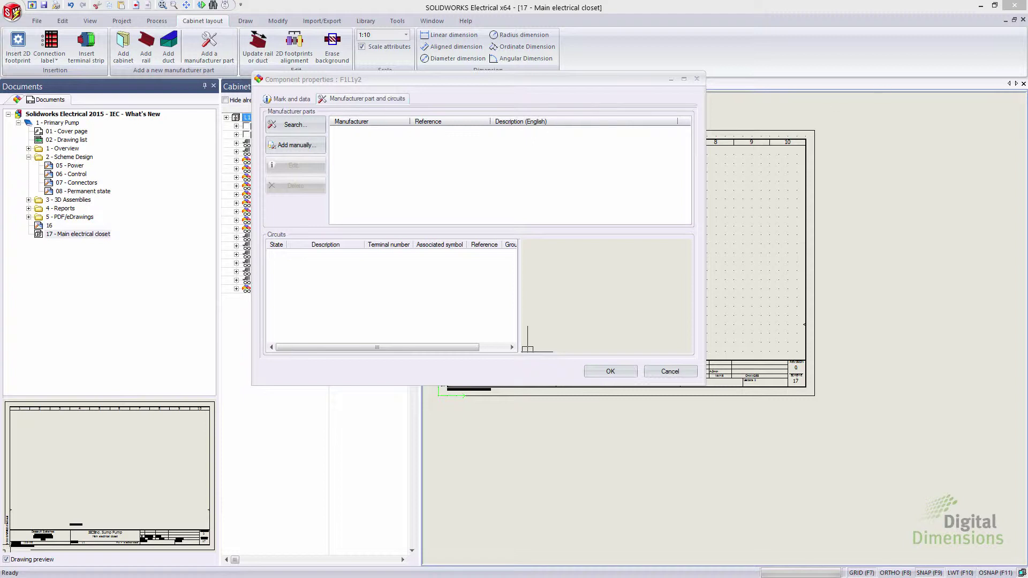
left_click_drag(807, 50, 336, 86)
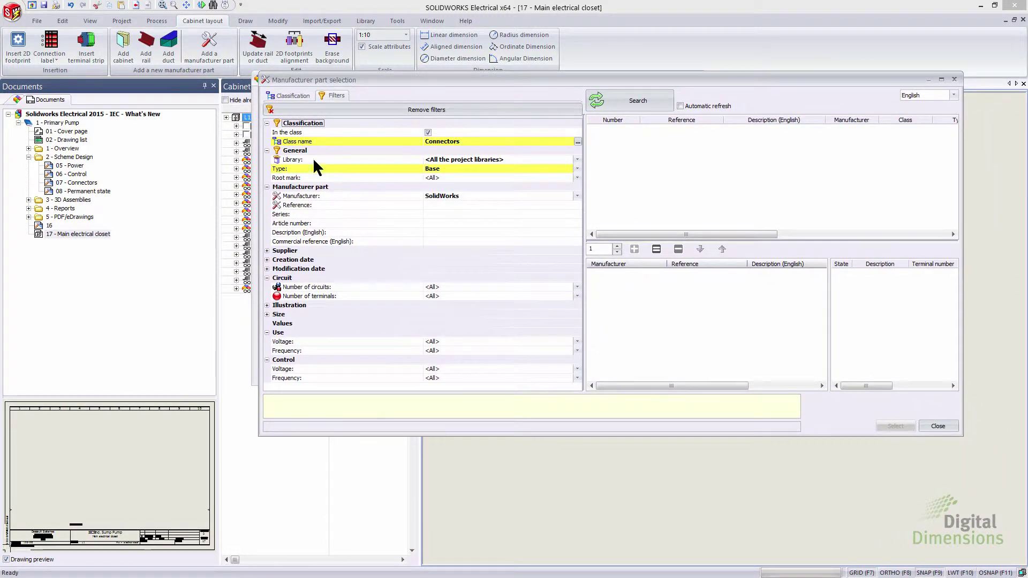
left_click(577, 194)
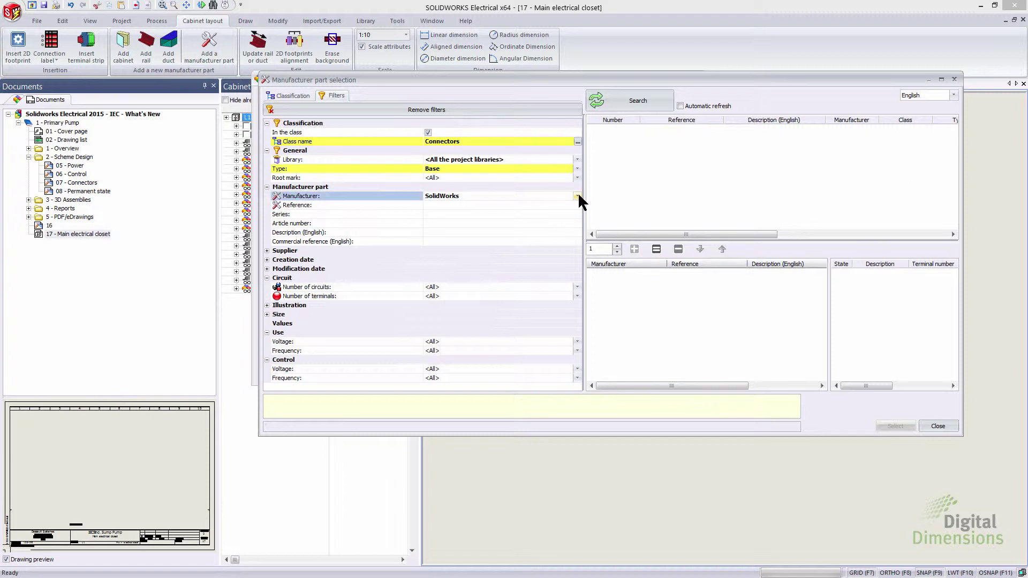
scroll(454, 205, "up", 10)
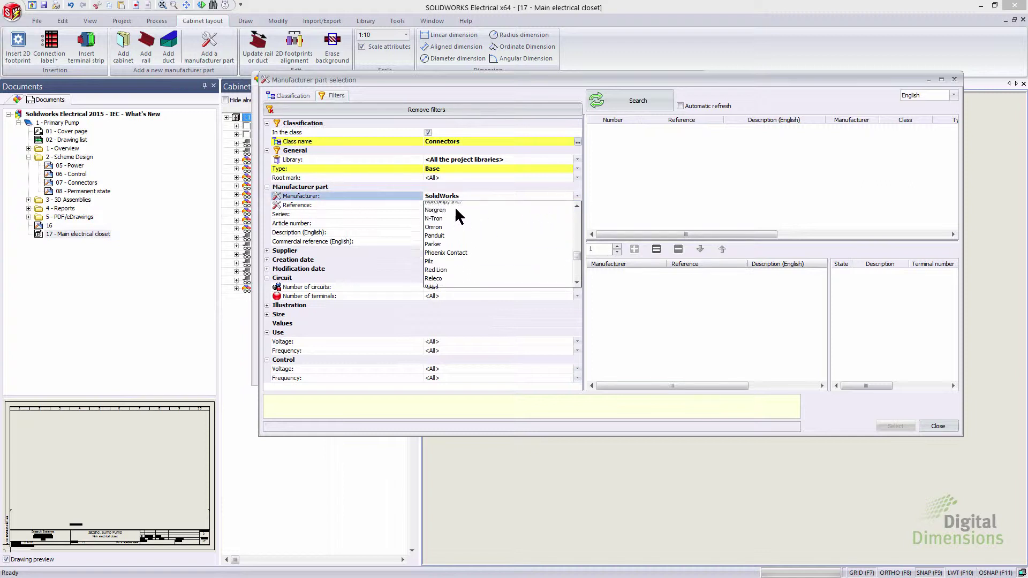
scroll(448, 209, "up", 5)
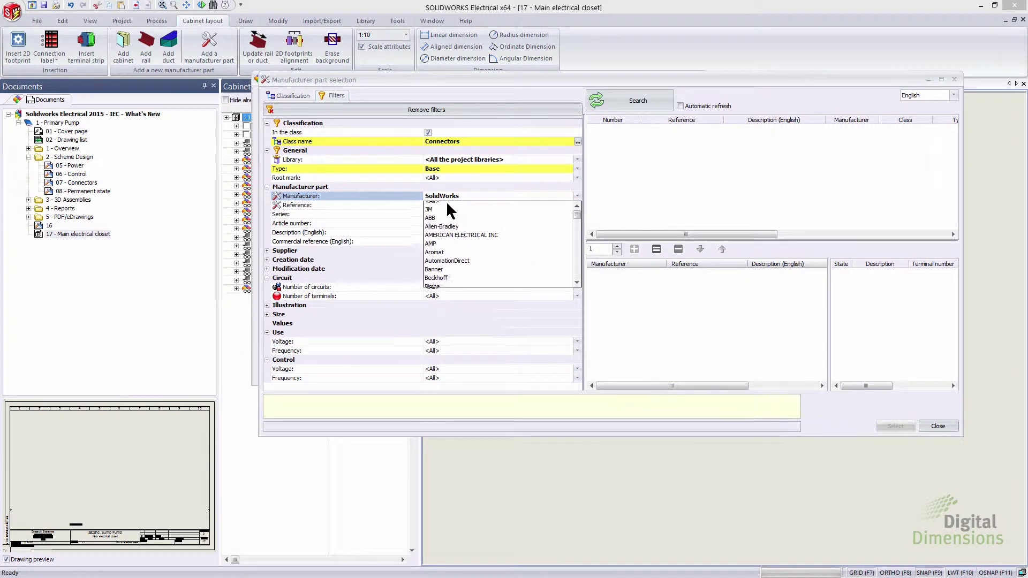
left_click(447, 206)
left_click(635, 102)
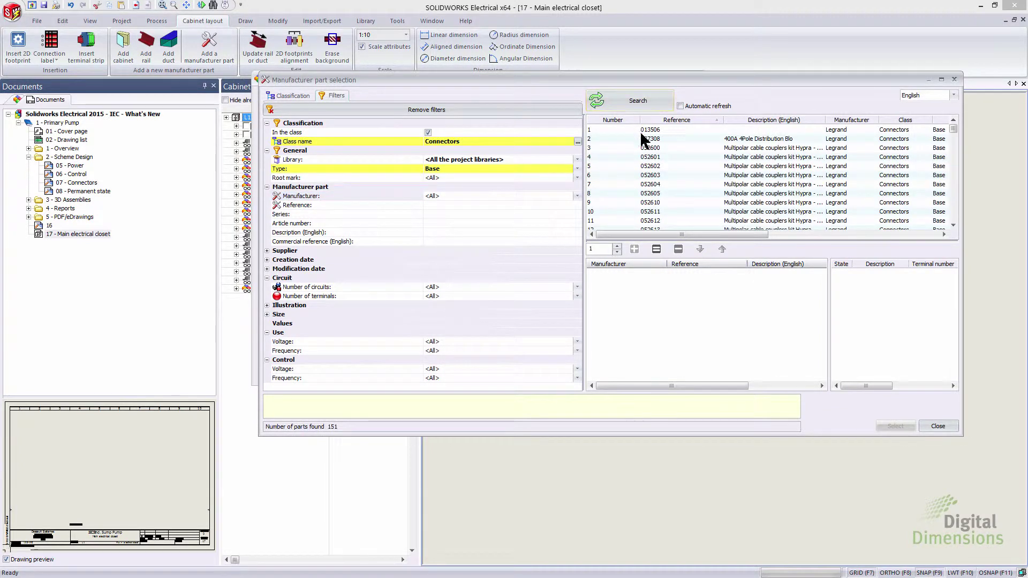
Assign the Legrand part 052604 to the new connector component and accept the component properties.
left_click(652, 184)
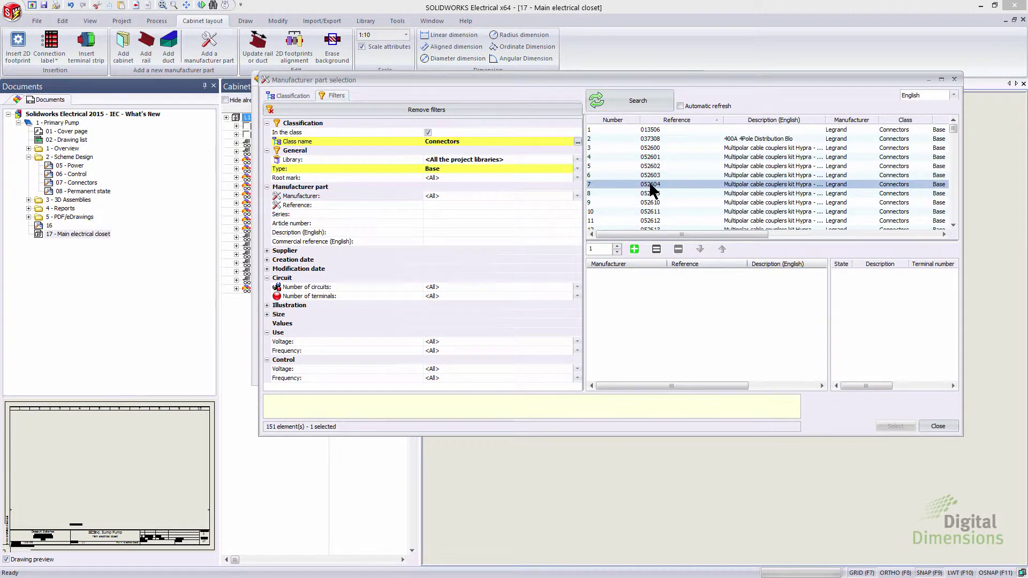
double_click(655, 183)
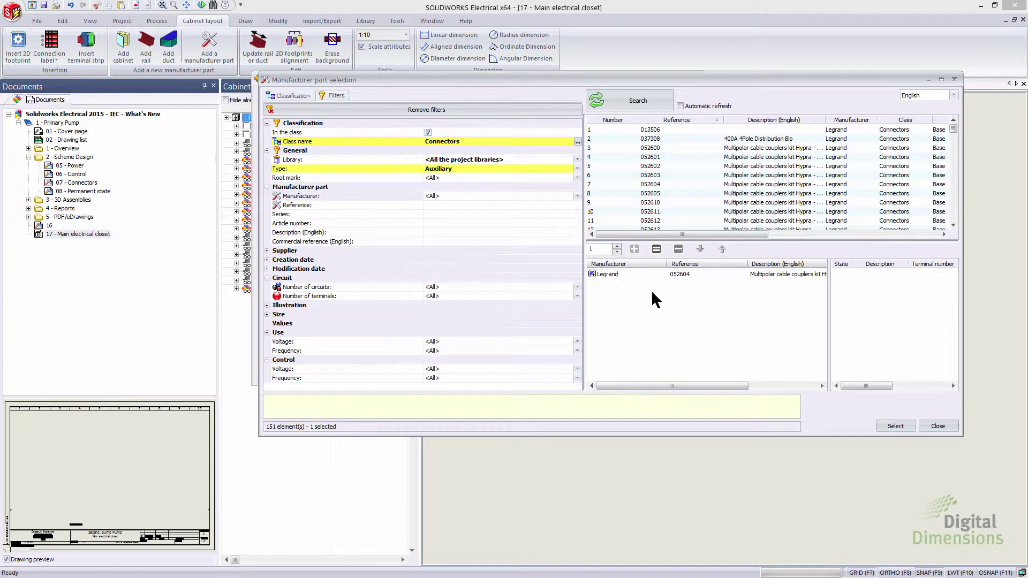
left_click(894, 425)
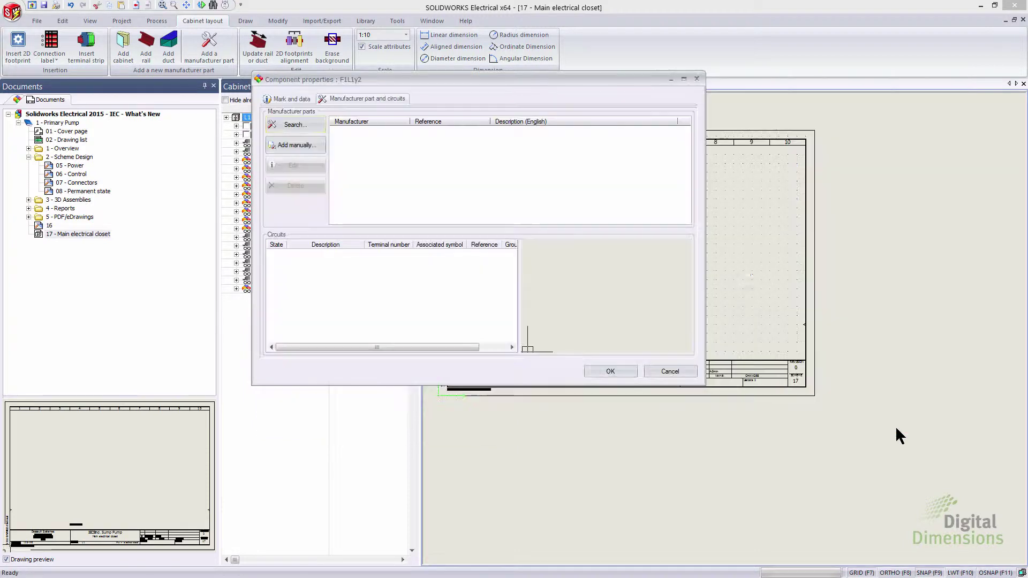
left_click(611, 371)
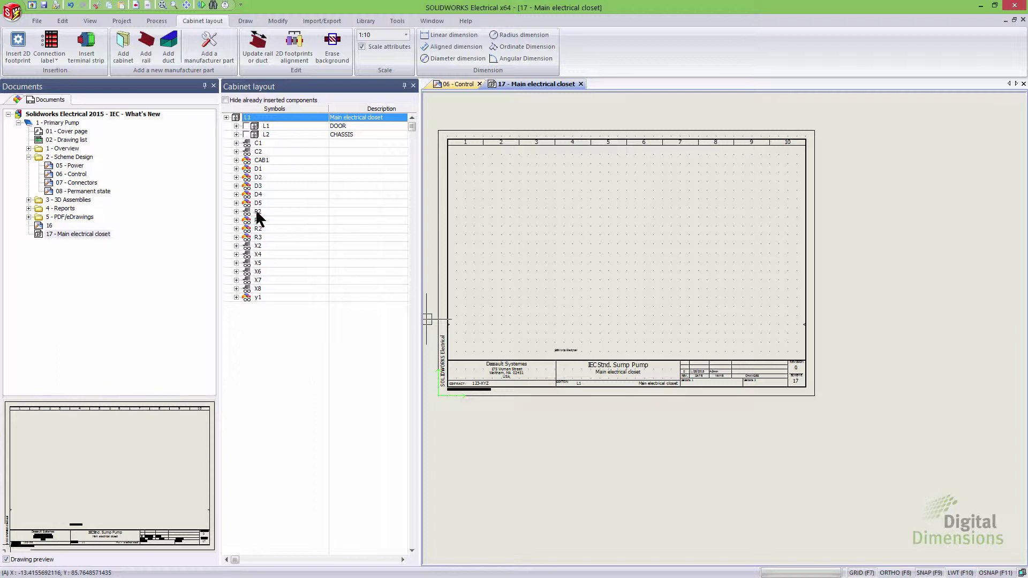
Insert the rotated 2D footprint of connector P2 in the upper-left area of the cabinet layout sheet at X 95, Y 140.
left_click(236, 212)
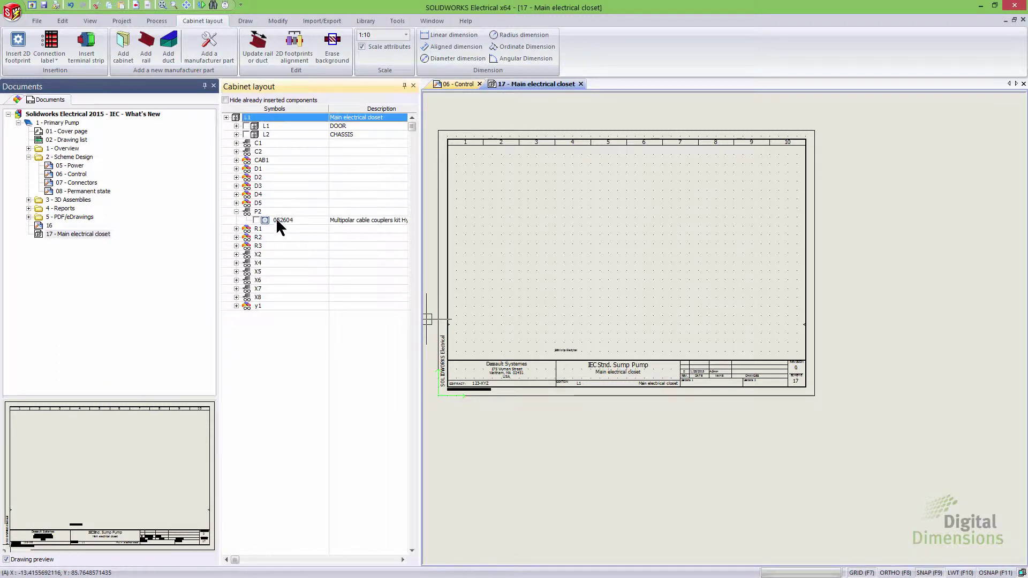
right_click(252, 212)
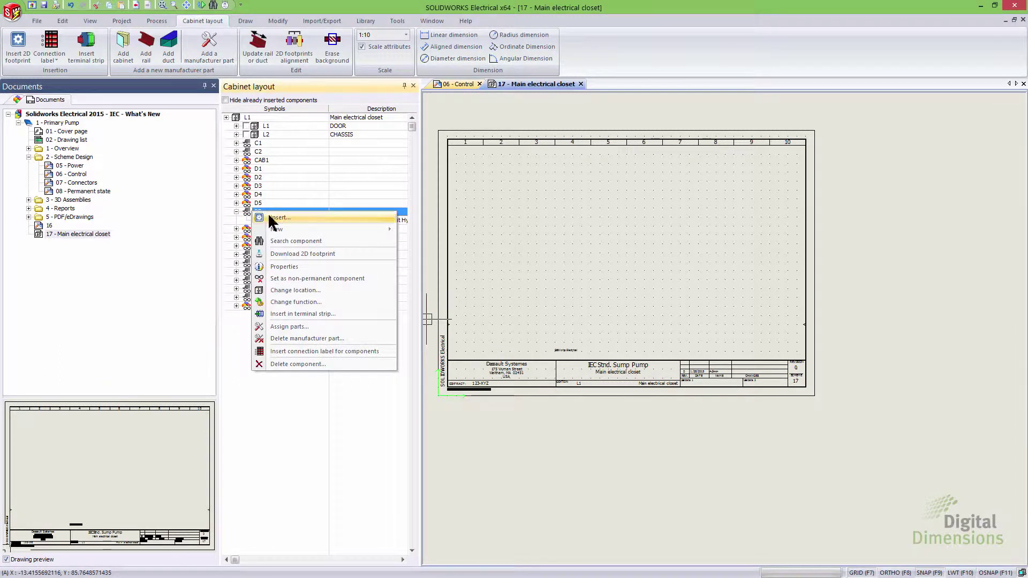
left_click(275, 217)
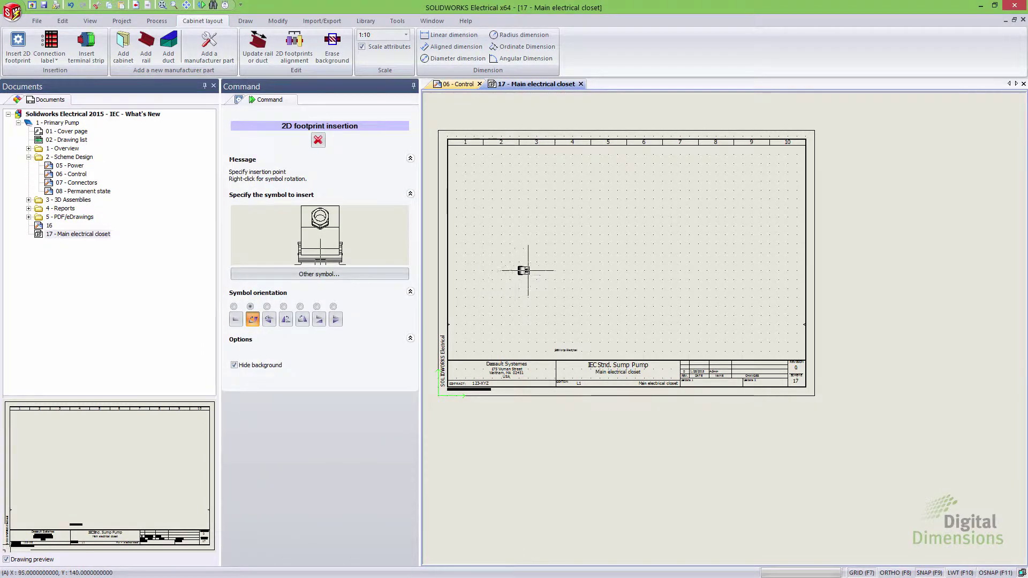
left_click(528, 271)
scroll(526, 291, "up", 5)
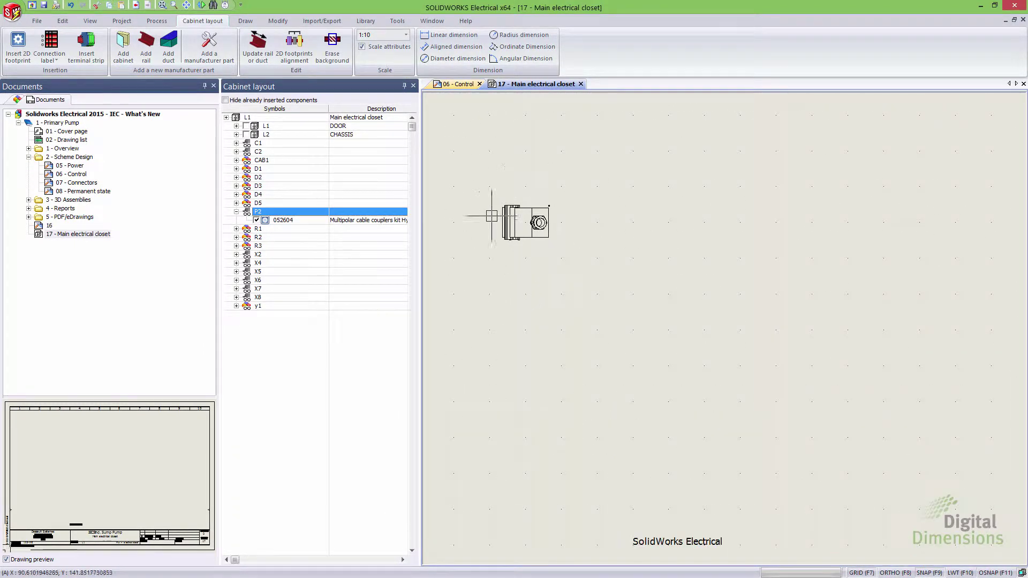
Hide and redisplay the 2D footprint of connector P2, and delete it from the cabinet layout.
left_click(259, 220)
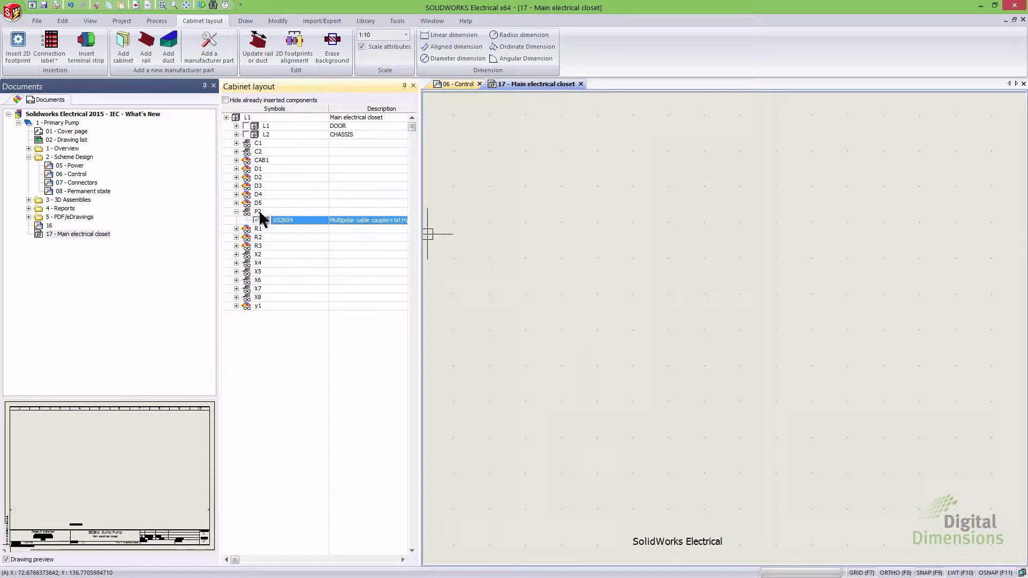
right_click(260, 212)
mouse_move(268, 218)
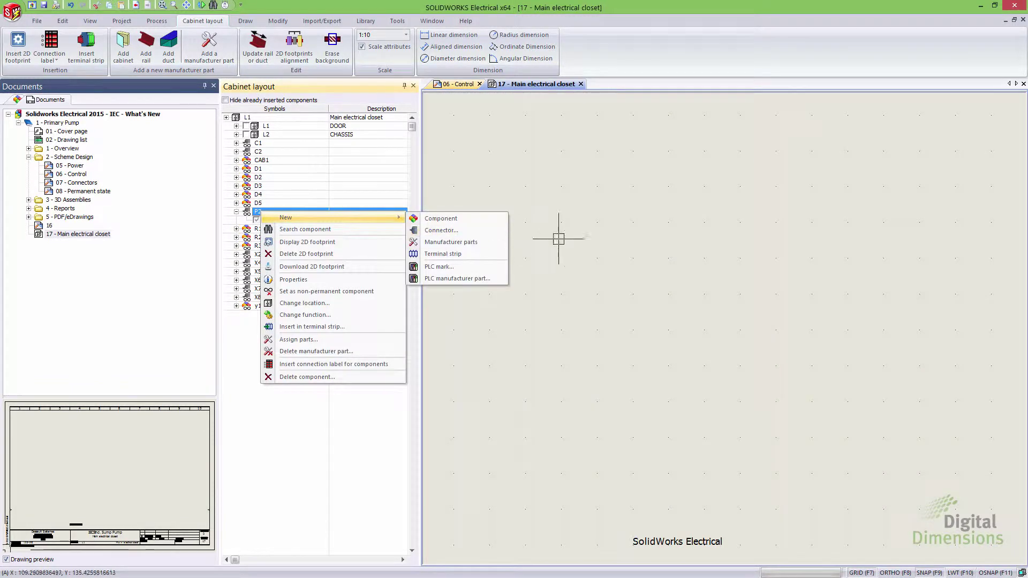
left_click(338, 242)
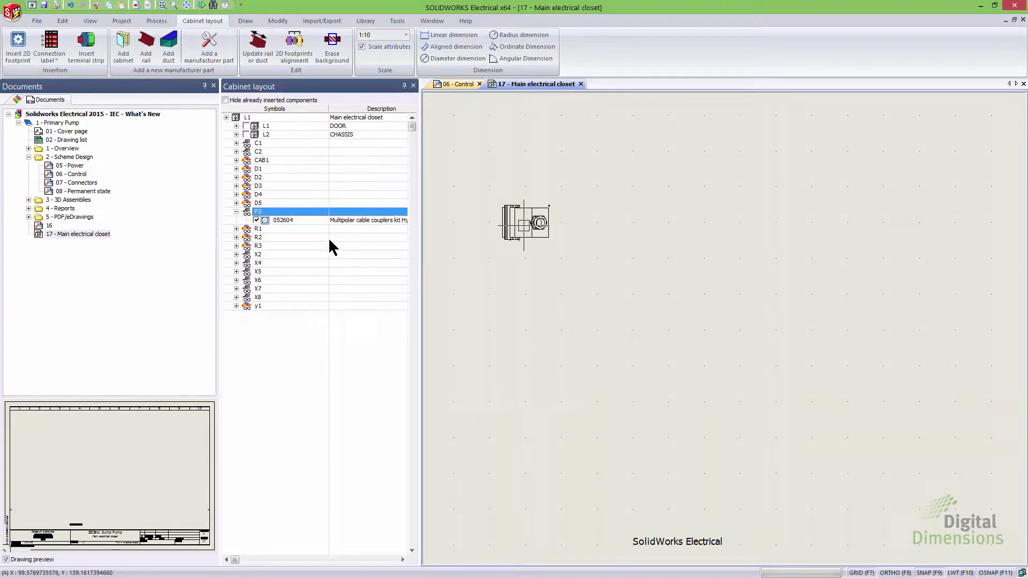
right_click(276, 221)
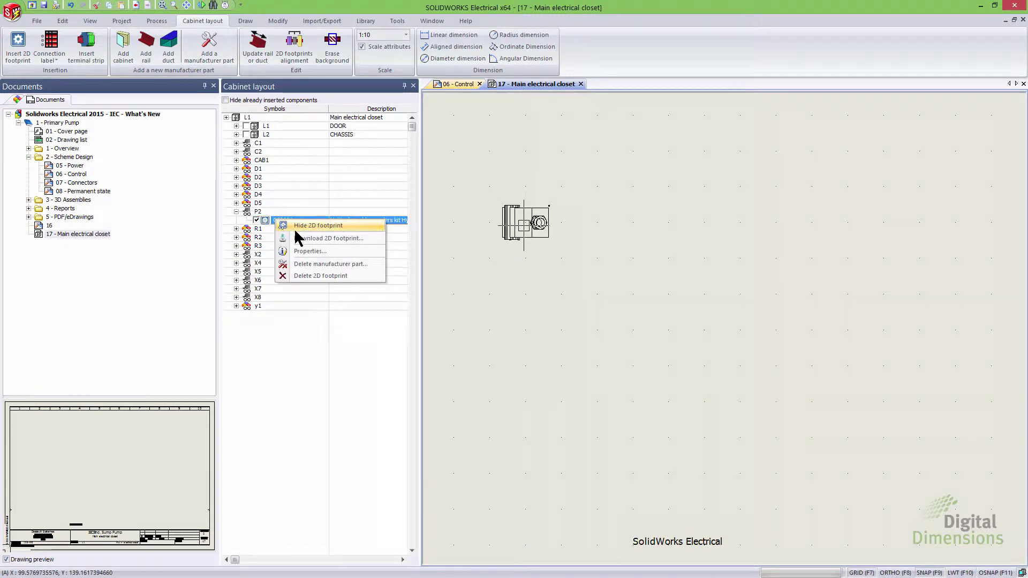
left_click(315, 279)
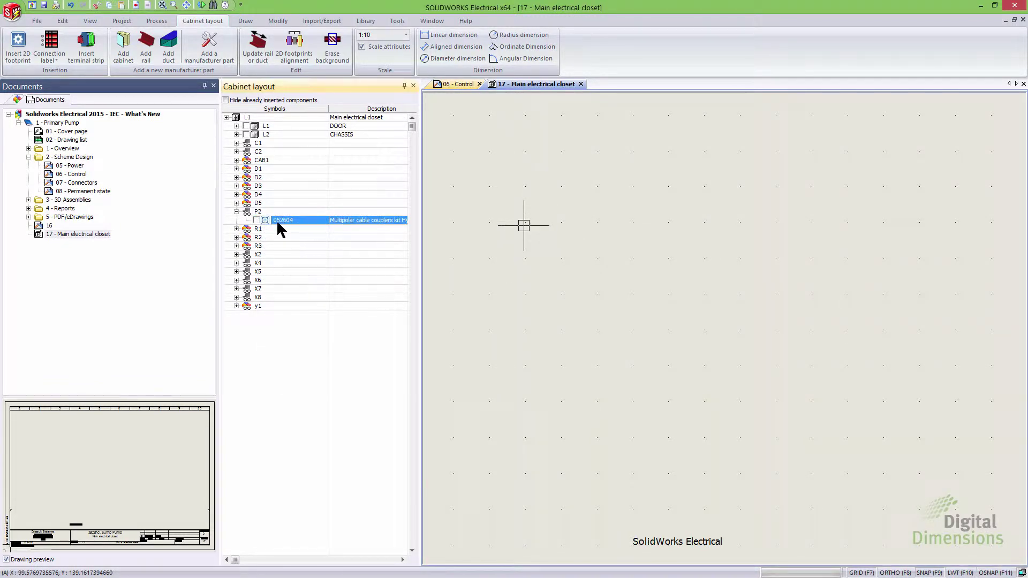
Insert the 2D footprint of connector P2 in the cabinet layout in its upright, unrotated orientation.
right_click(256, 212)
left_click(273, 238)
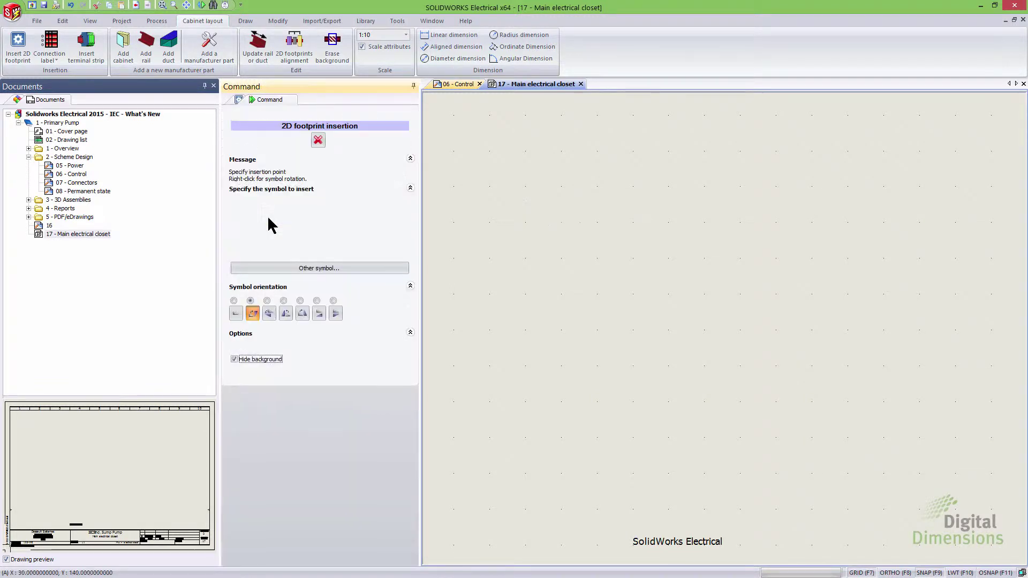
left_click(237, 319)
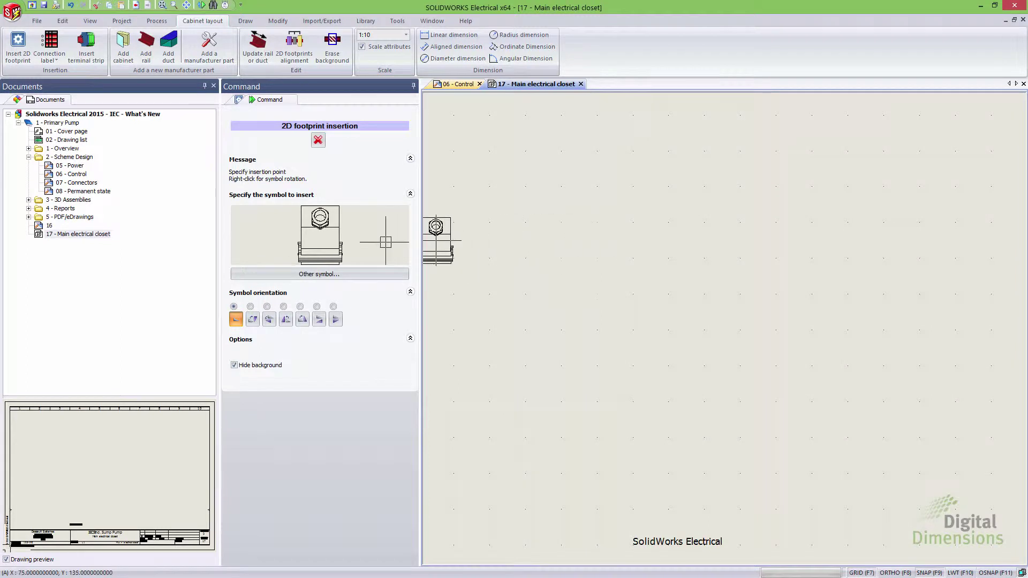
left_click(578, 241)
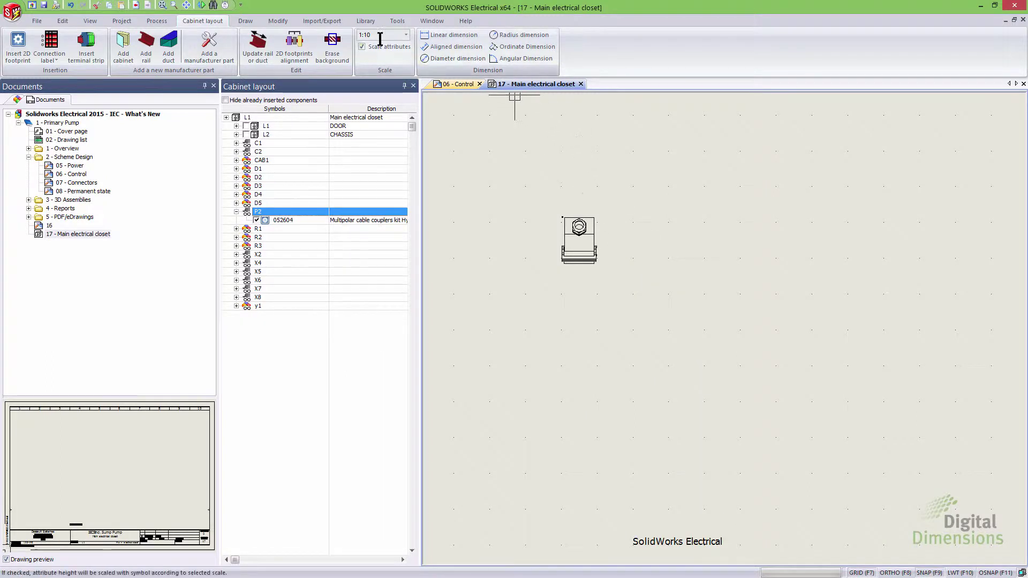
Check the commands available for part 052604 in the manufacturer parts manager, and close the manager and the cabinet layout drawing.
left_click(363, 22)
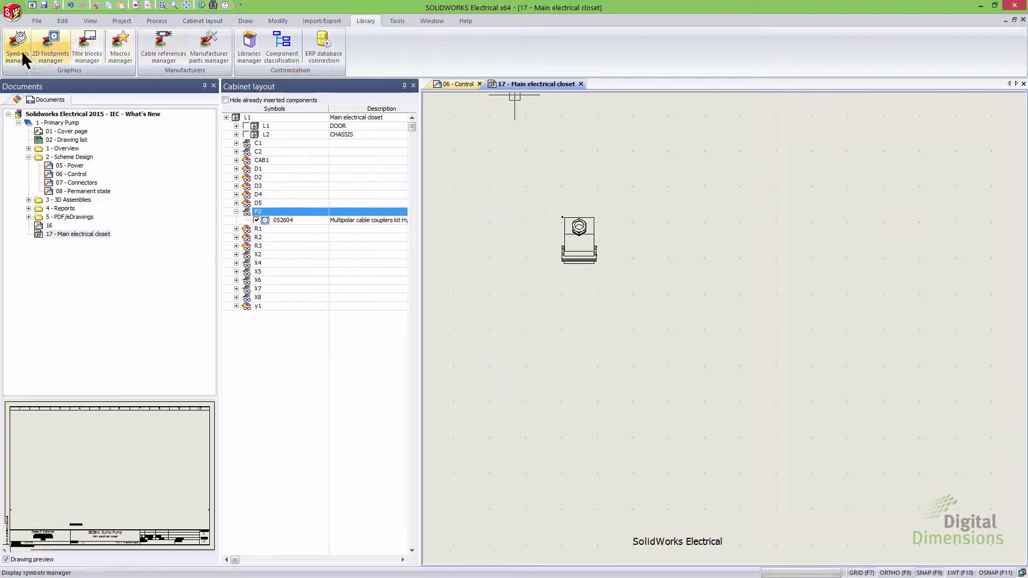
left_click(213, 54)
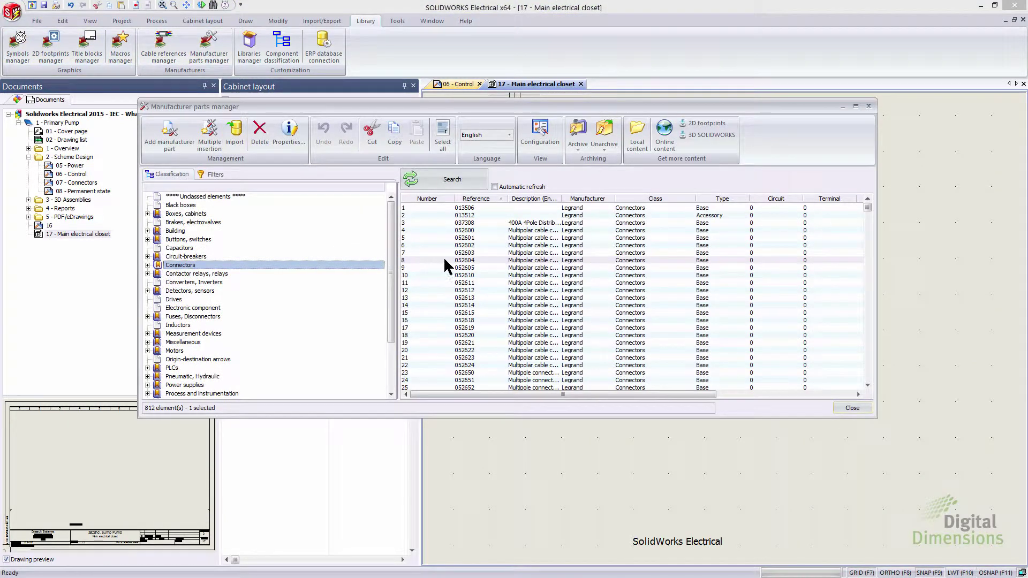
right_click(461, 261)
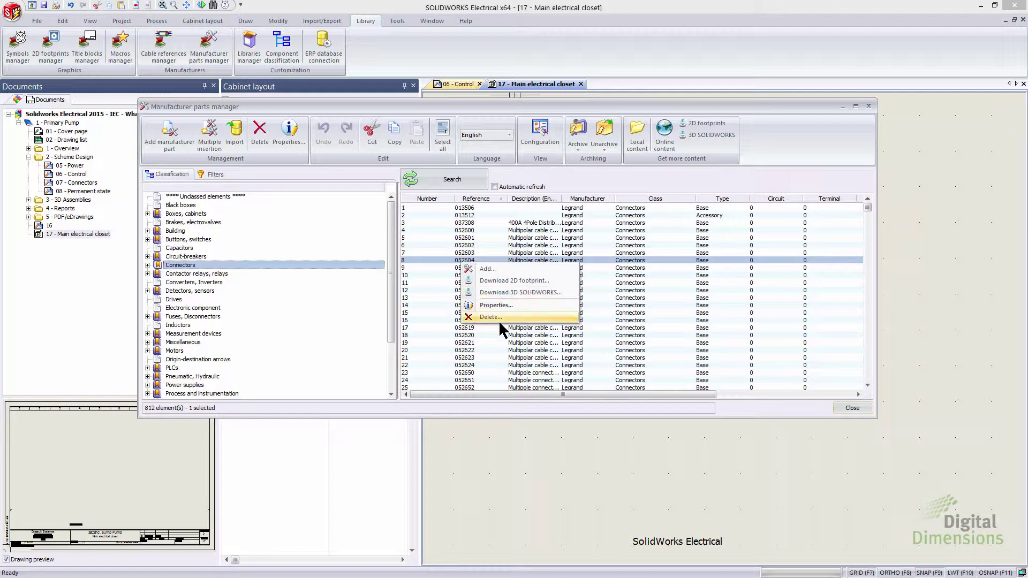
left_click(638, 281)
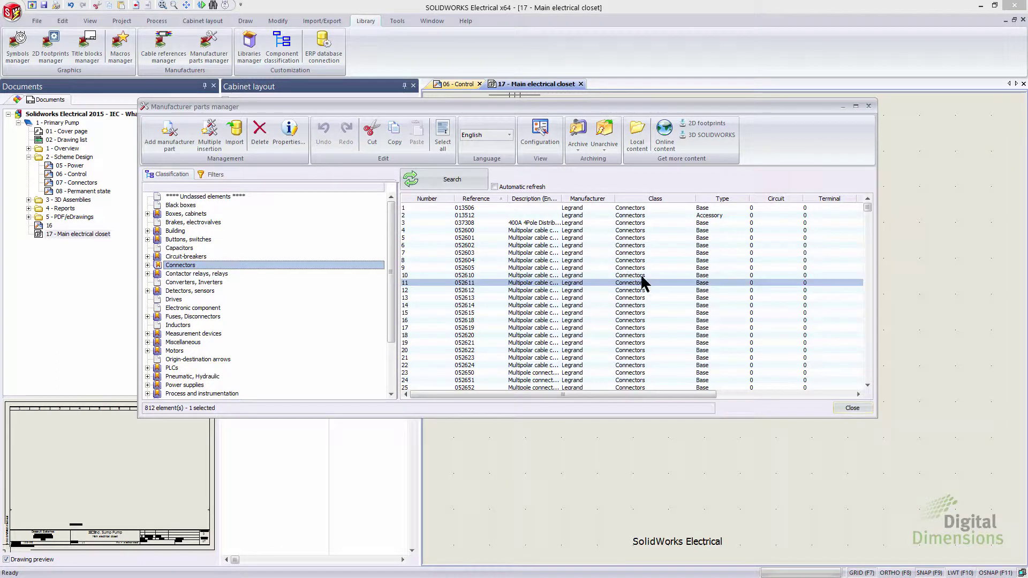
left_click(868, 106)
left_click(581, 84)
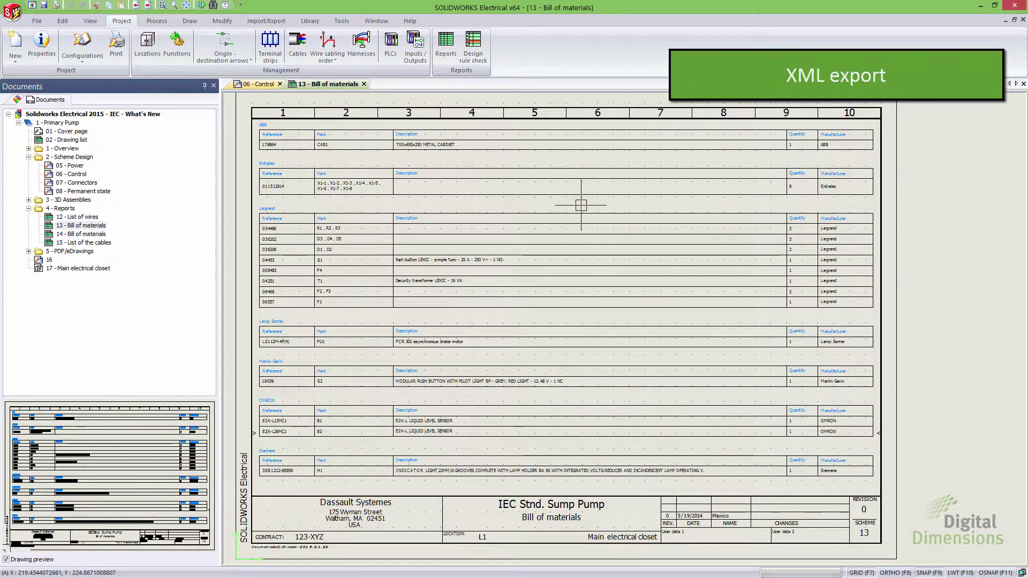
Start an XML export from the report manager and include only the Bill Of Materials grouped by manufacturer report.
left_click(444, 53)
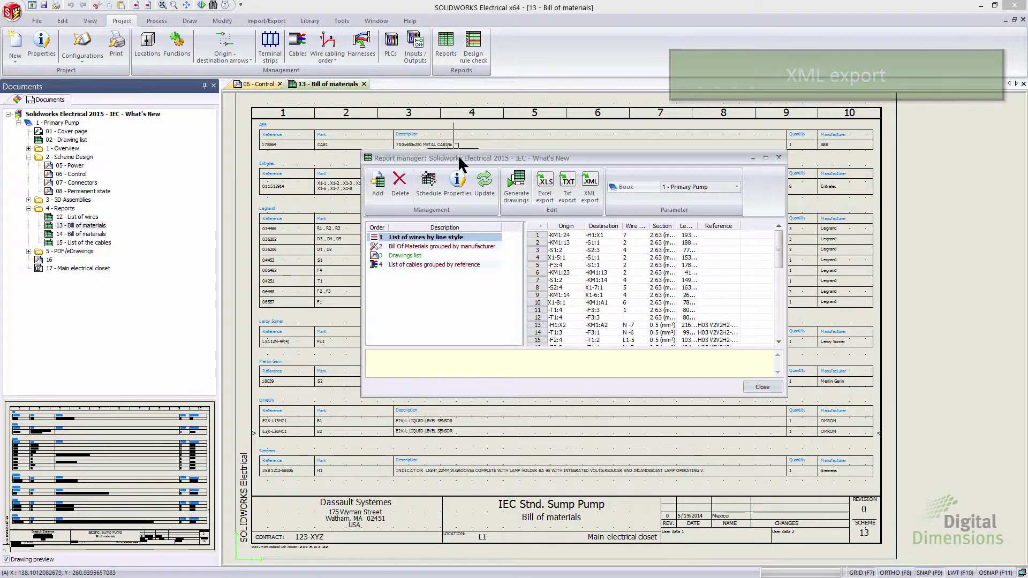
left_click_drag(451, 160, 424, 139)
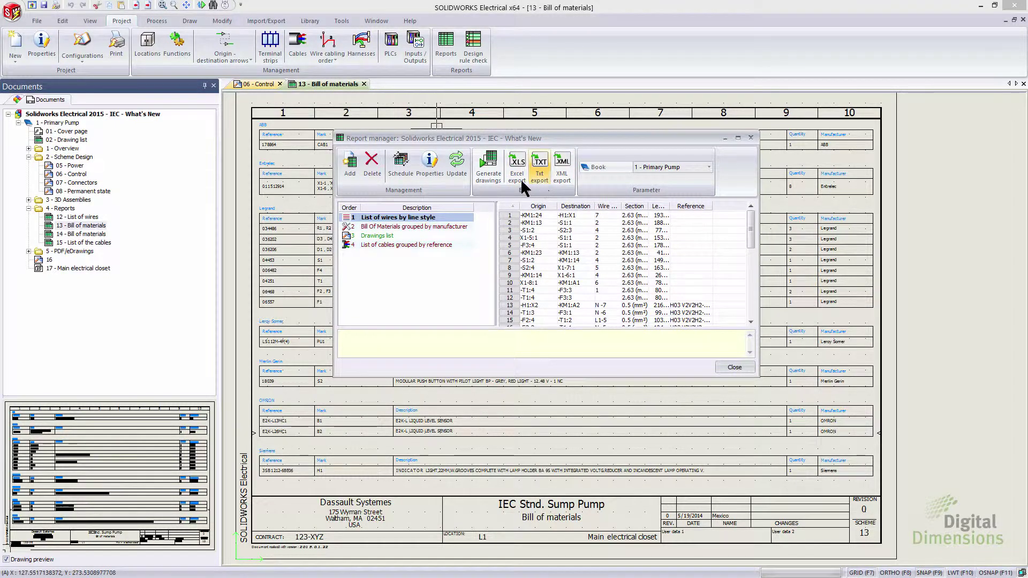
left_click(565, 172)
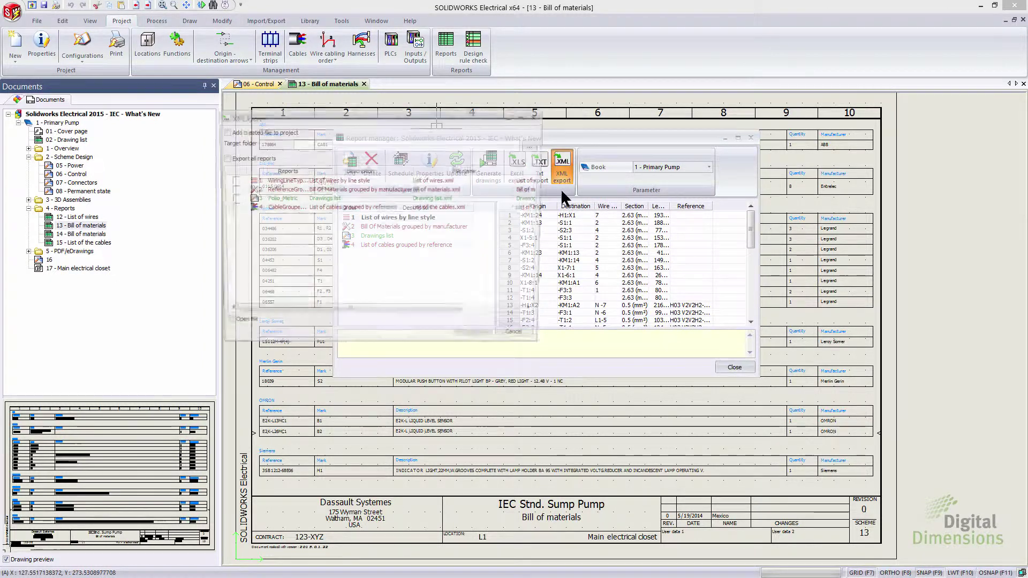
left_click_drag(460, 124, 445, 126)
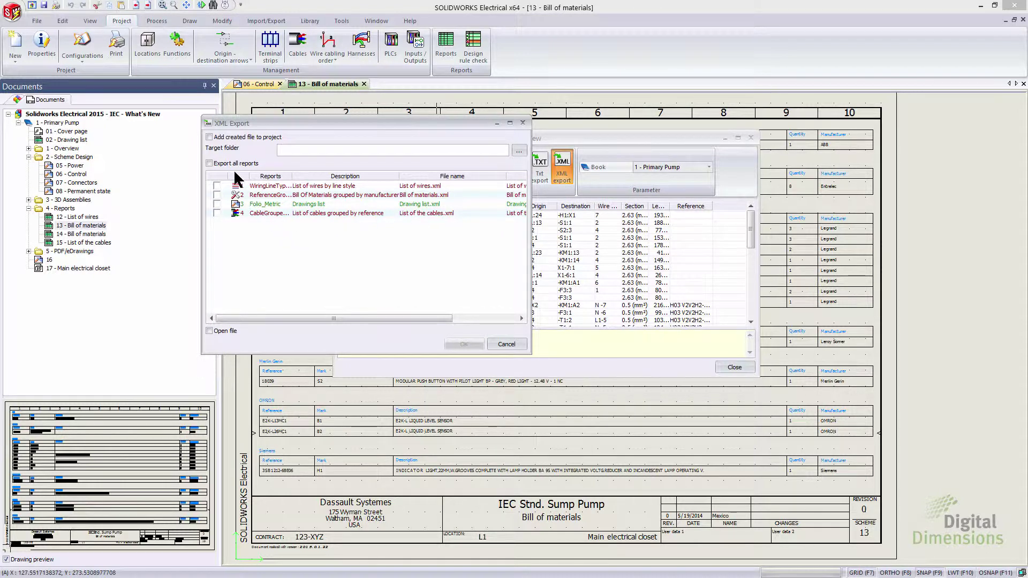
left_click(216, 195)
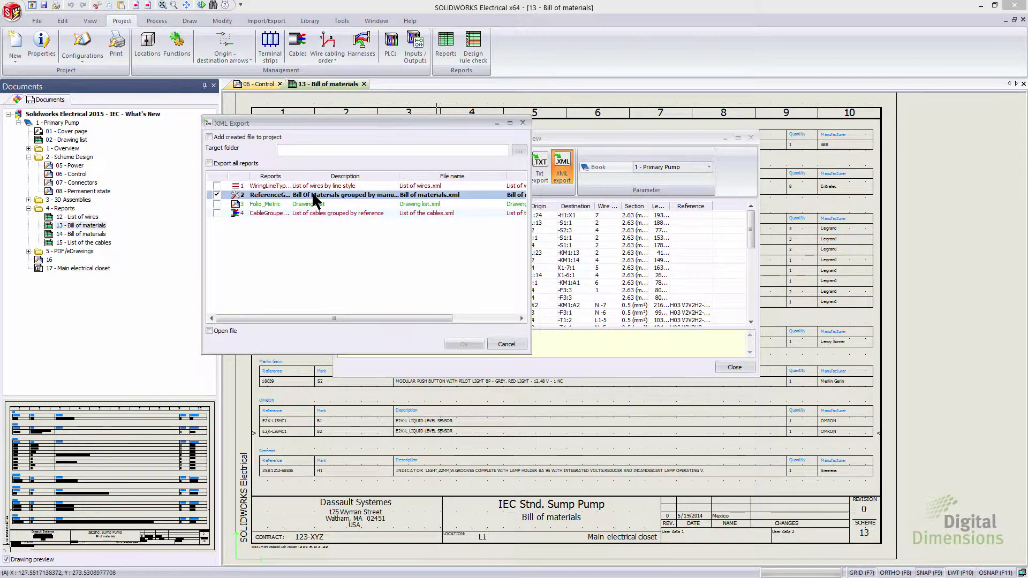
Set the XML export folder on the Desktop as the target folder and run the export of the bill of materials.
left_click(520, 150)
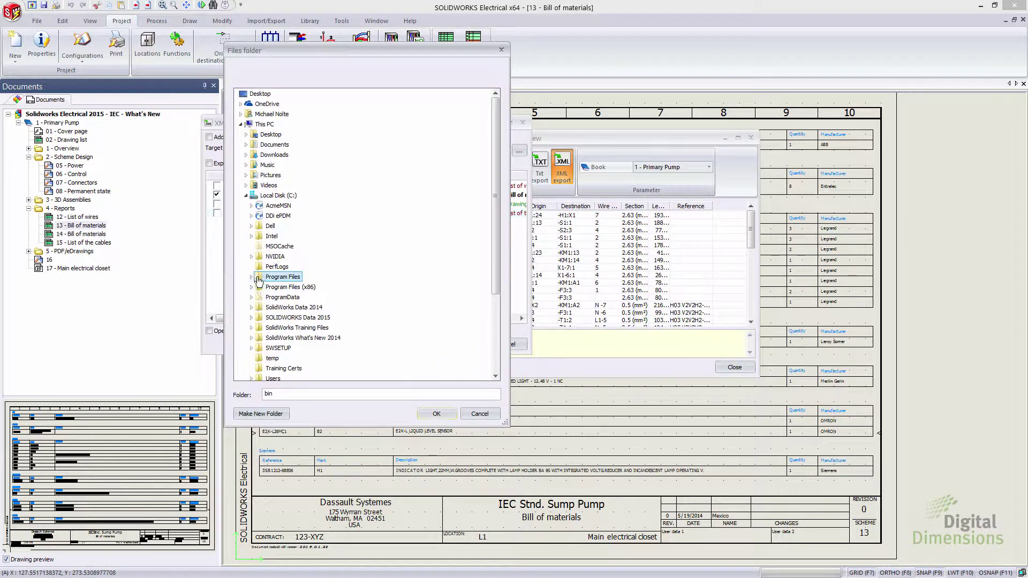
left_click(258, 278)
left_click(246, 195)
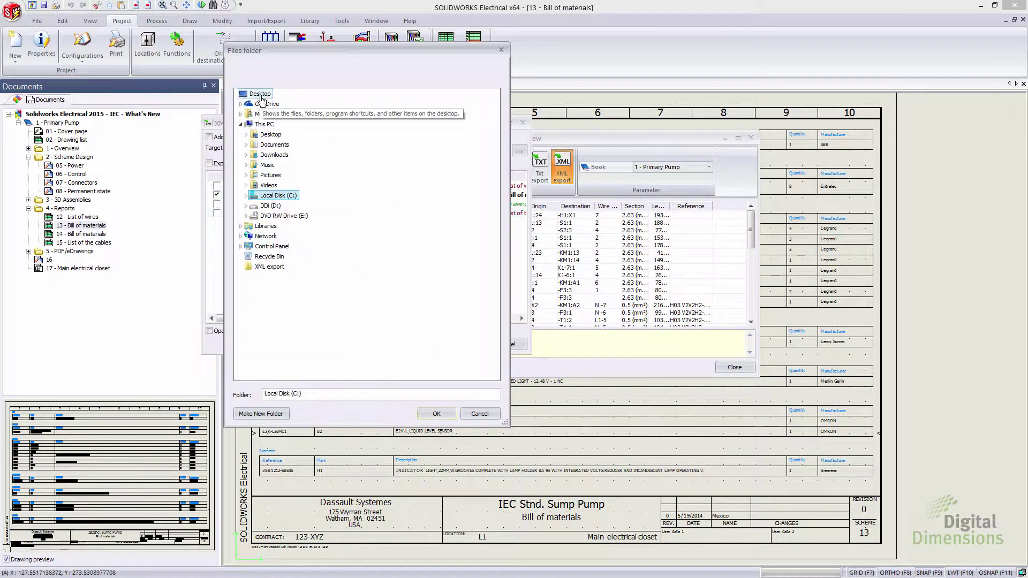
left_click(261, 95)
left_click(266, 267)
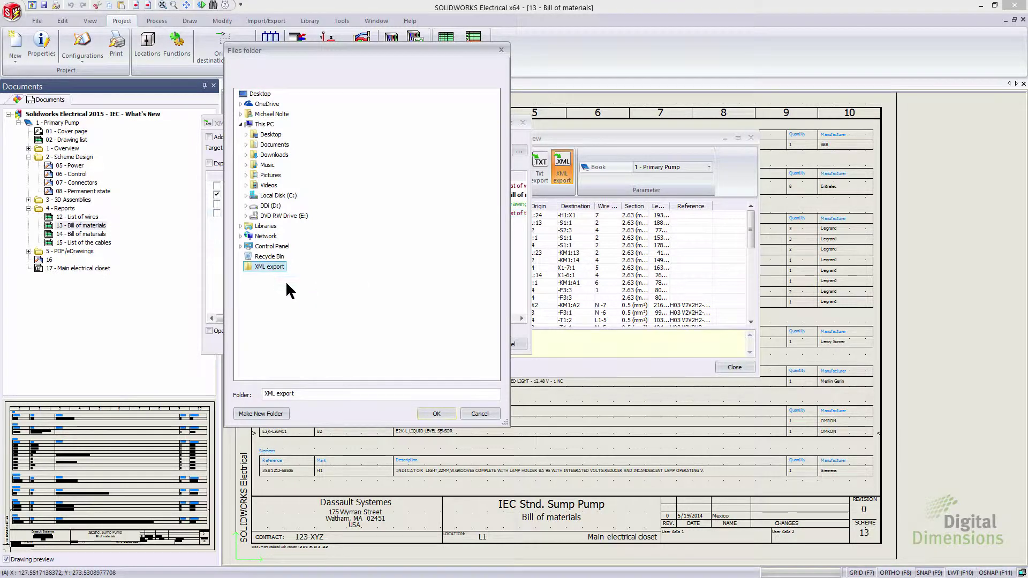
left_click(433, 413)
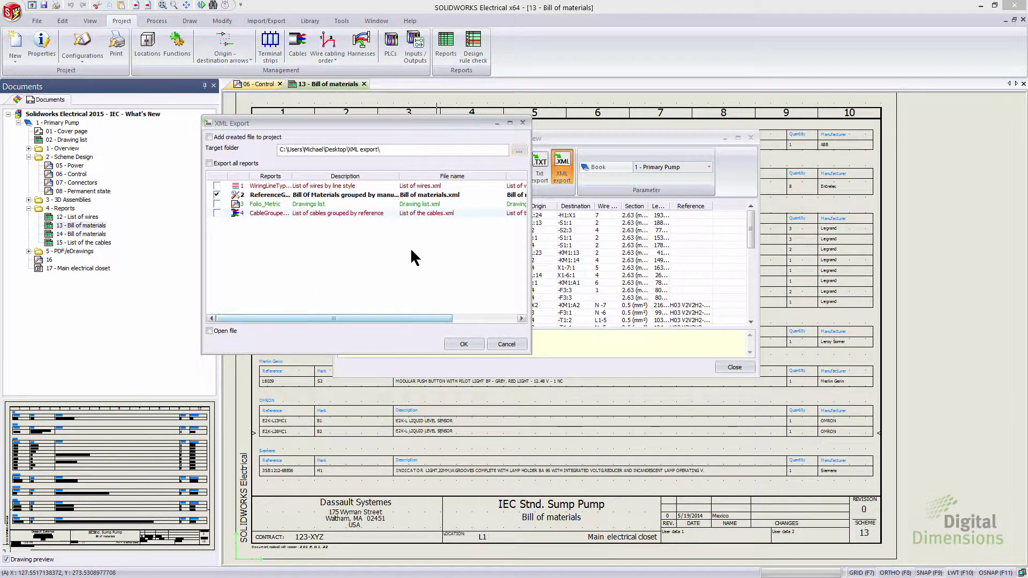
left_click(459, 345)
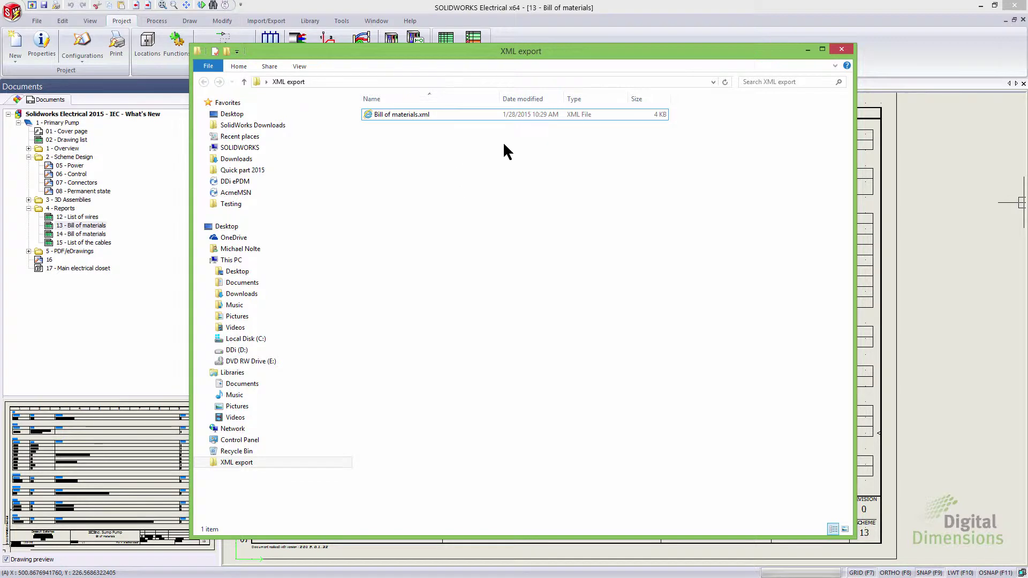
Open the exported Bill of materials.xml in the browser, review its part rows through to the end, and close it.
left_click(403, 120)
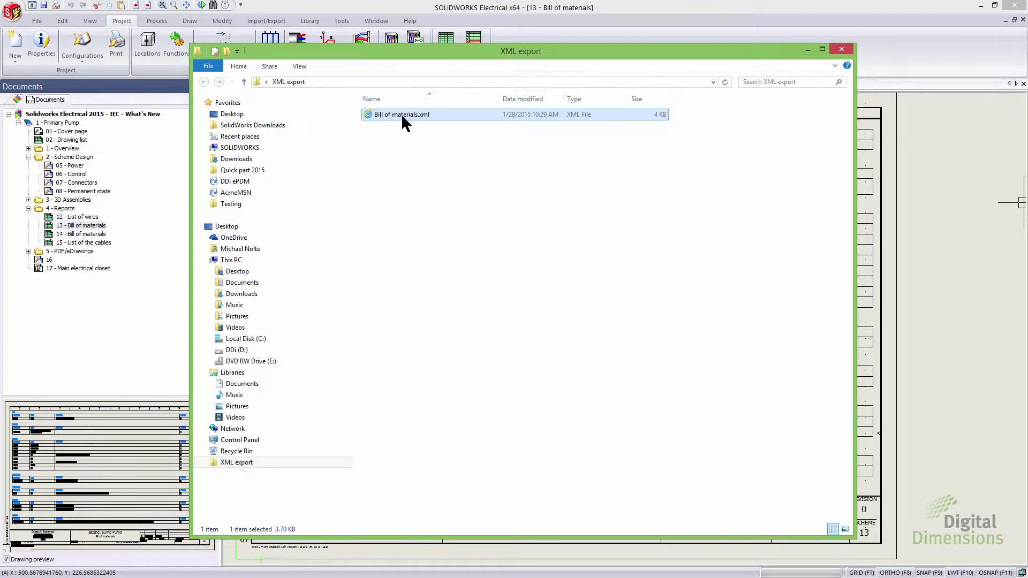
double_click(403, 117)
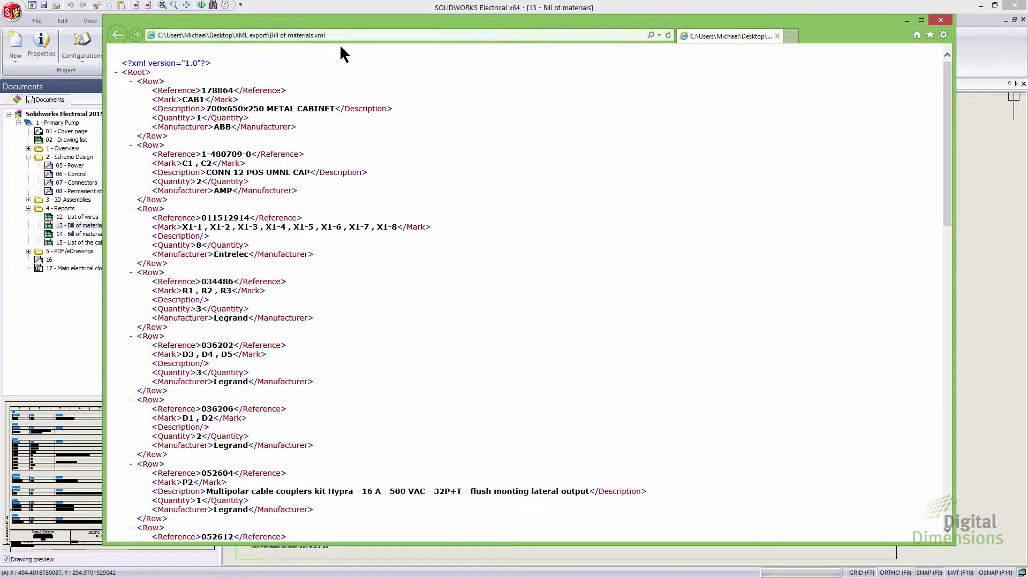
scroll(459, 248, "down", 12)
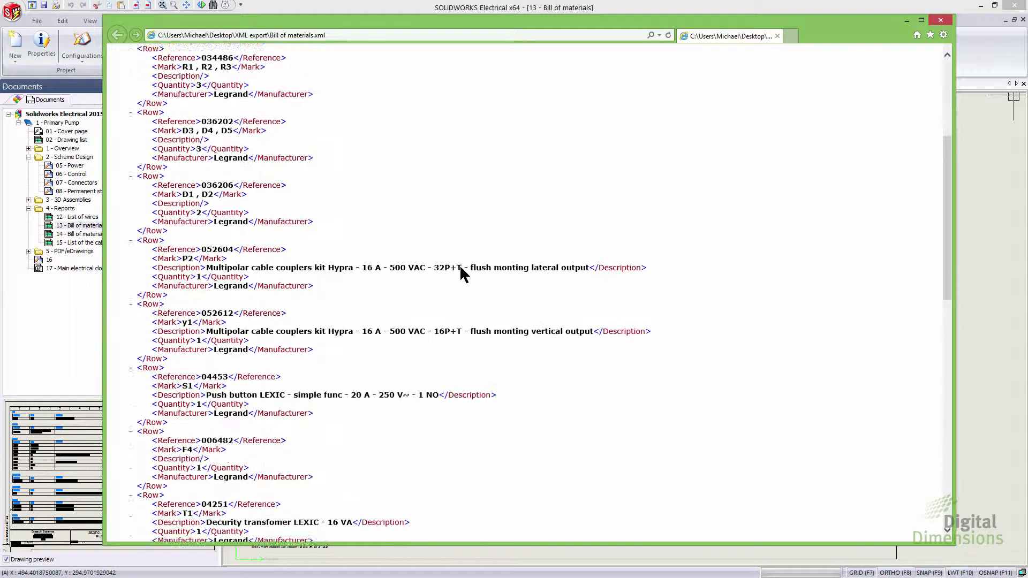
scroll(482, 303, "down", 5)
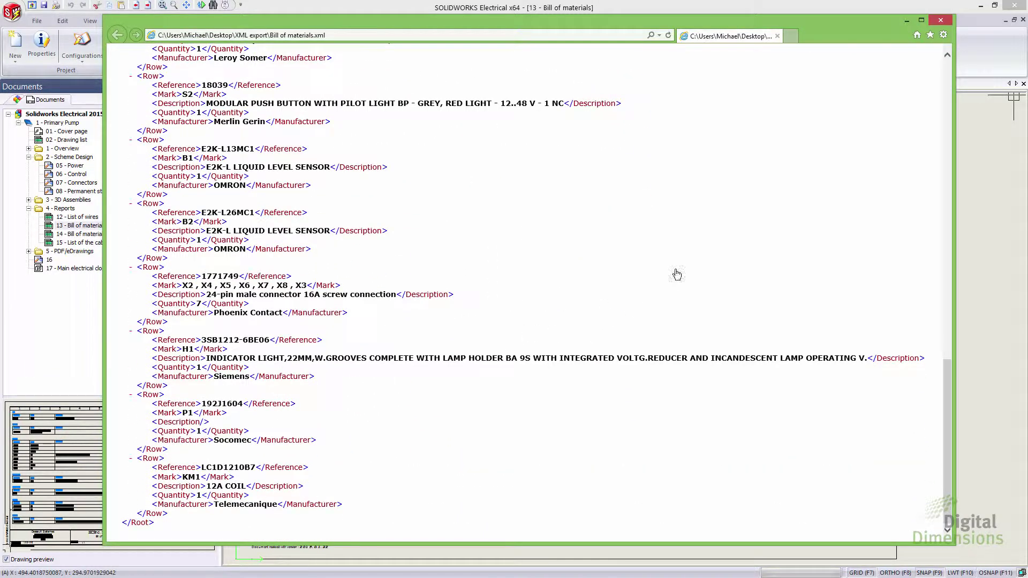
left_click(940, 20)
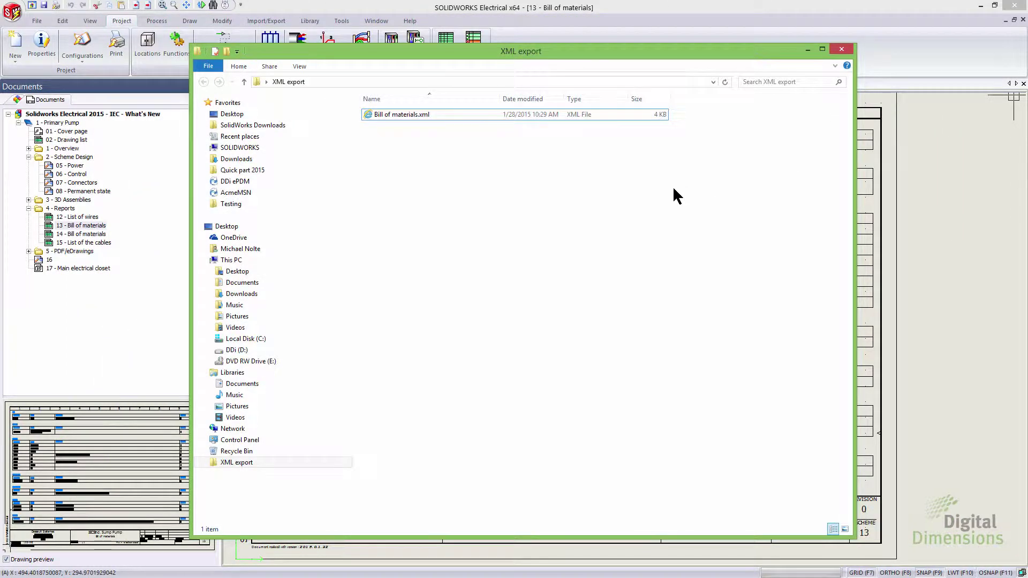